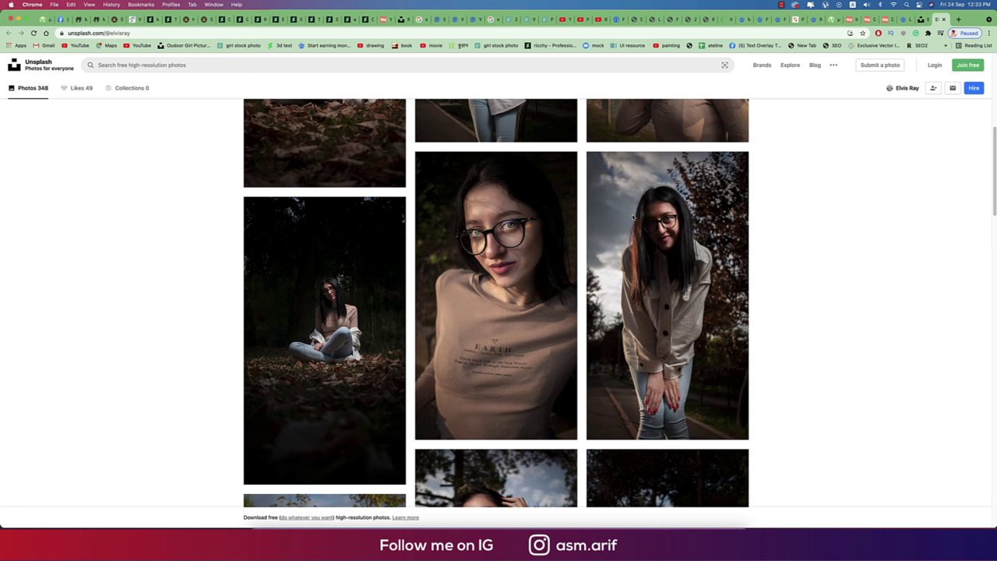
# Download and save the portrait photo of the woman in glasses.
pyautogui.scroll(-10, 831, 326)
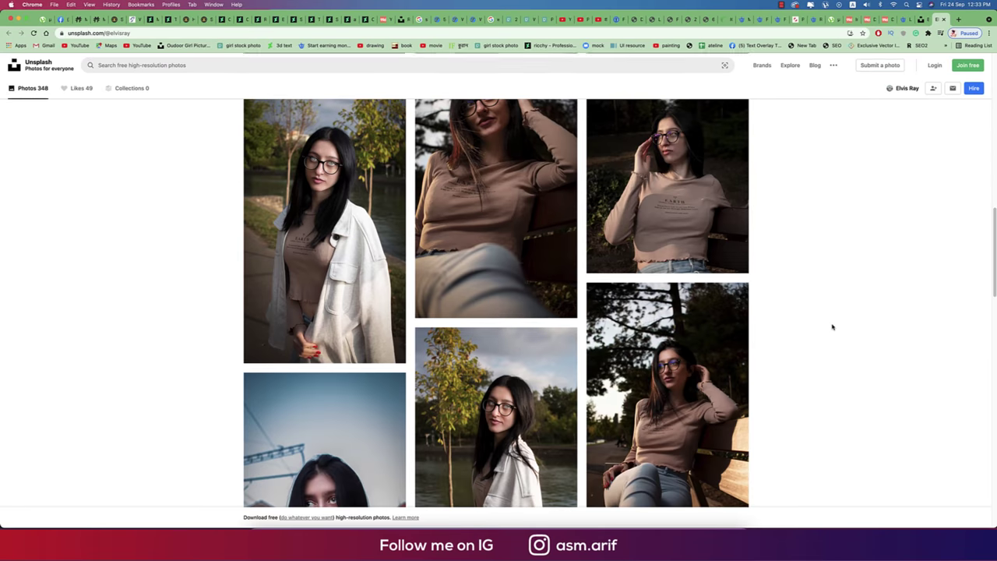
pyautogui.scroll(-10, 667, 405)
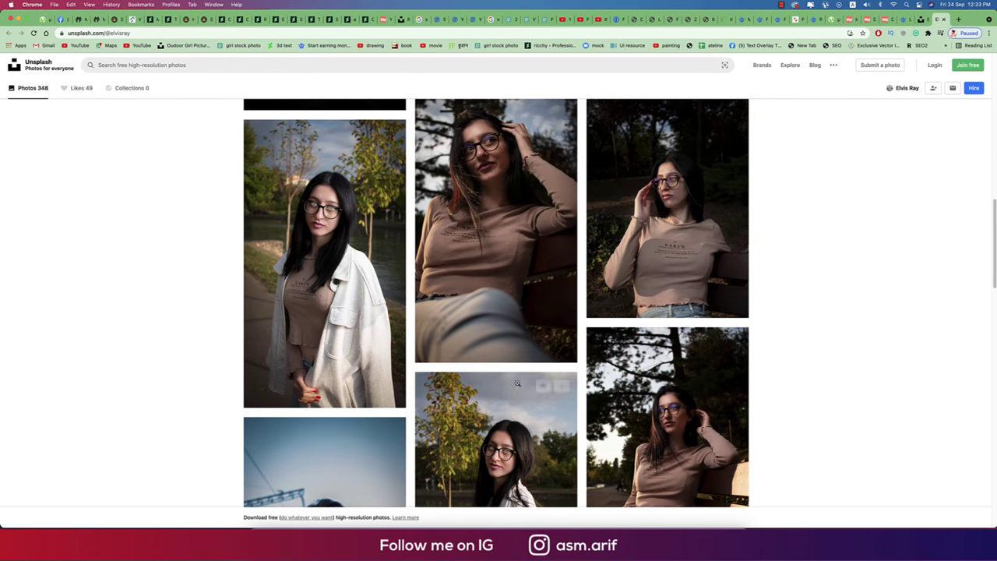
pyautogui.scroll(15, 666, 405)
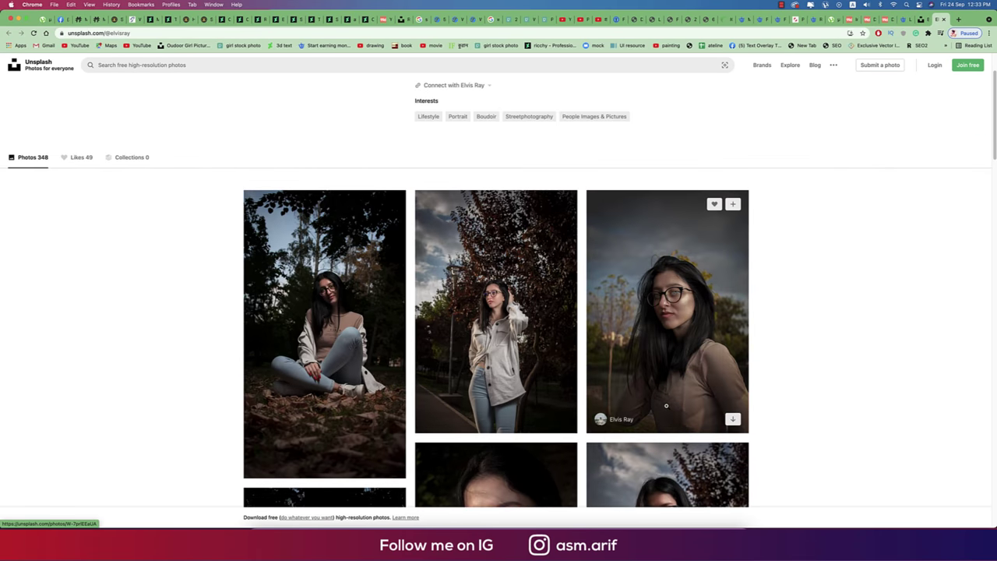
pyautogui.scroll(-15, 823, 389)
pyautogui.scroll(-10, 838, 395)
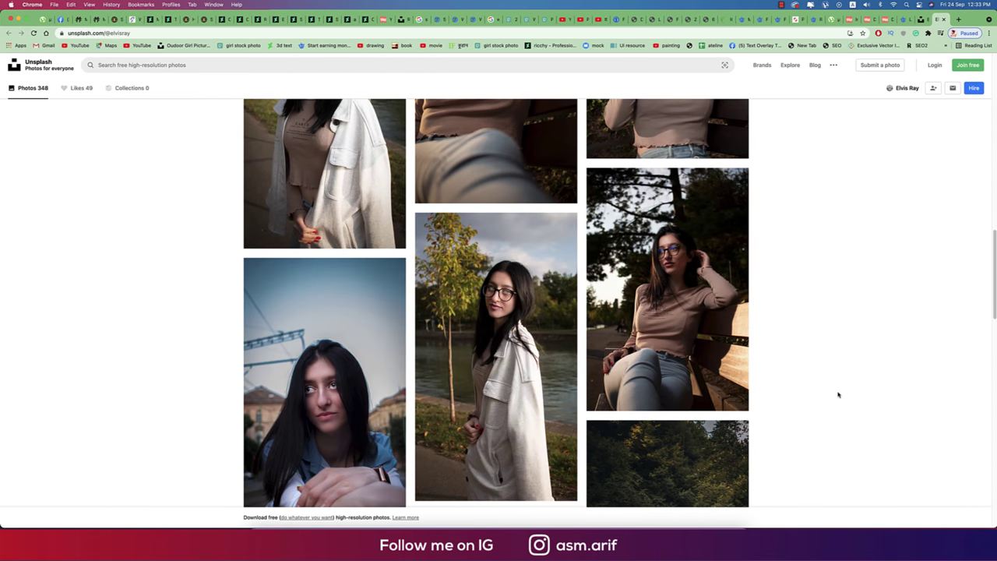
pyautogui.scroll(-5, 838, 395)
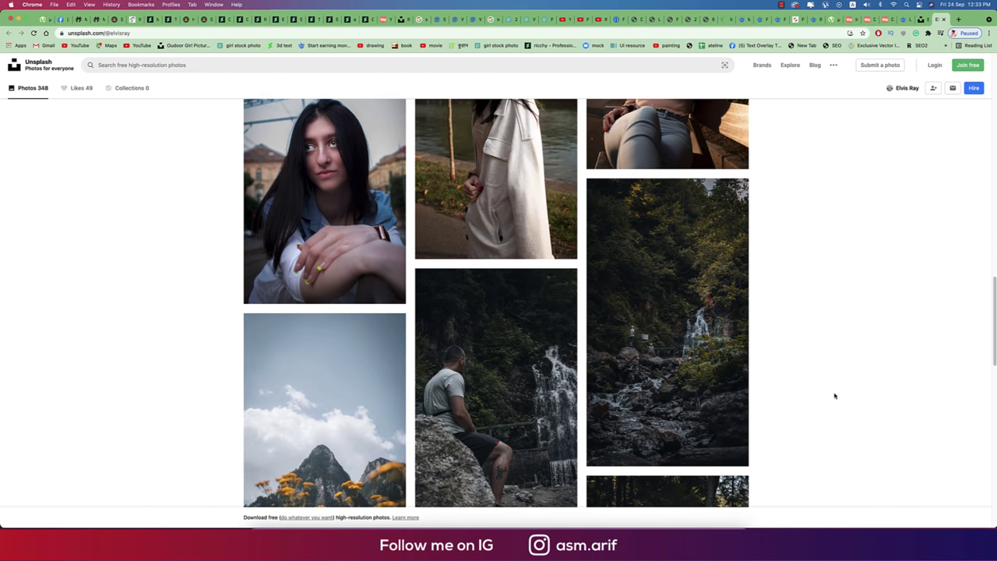
pyautogui.scroll(15, 833, 395)
pyautogui.scroll(2, 835, 393)
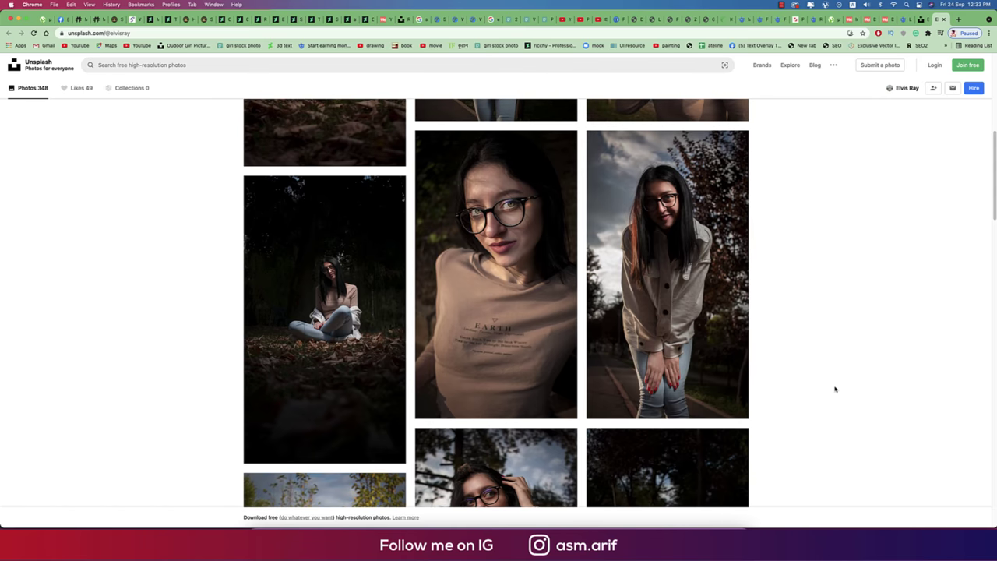
pyautogui.scroll(5, 835, 391)
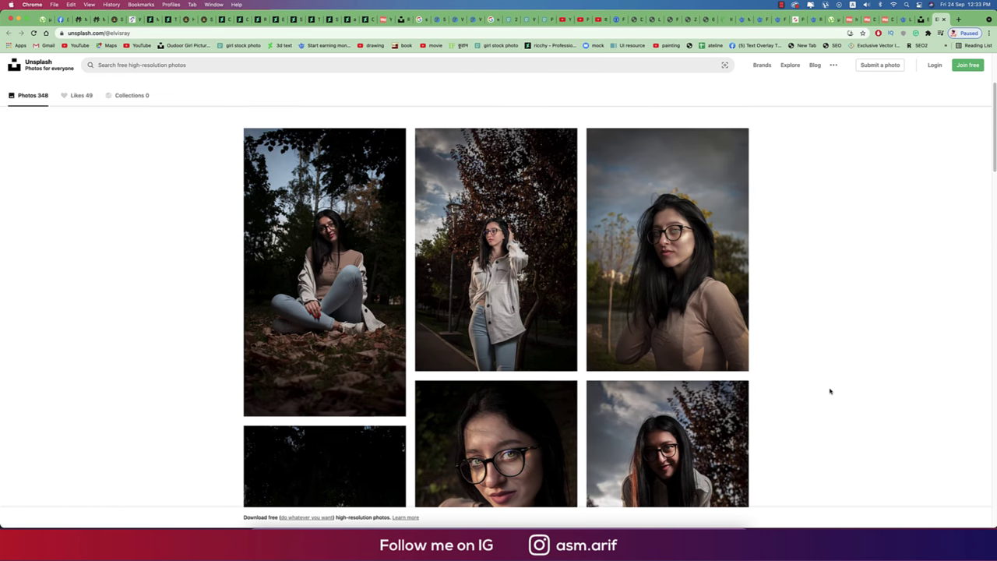
pyautogui.scroll(-10, 801, 385)
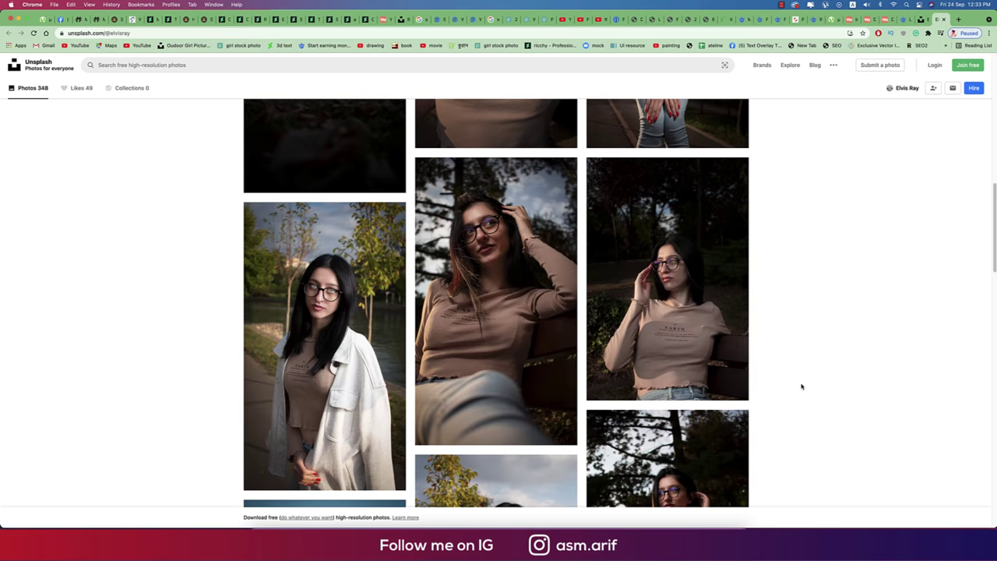
pyautogui.moveTo(735, 386)
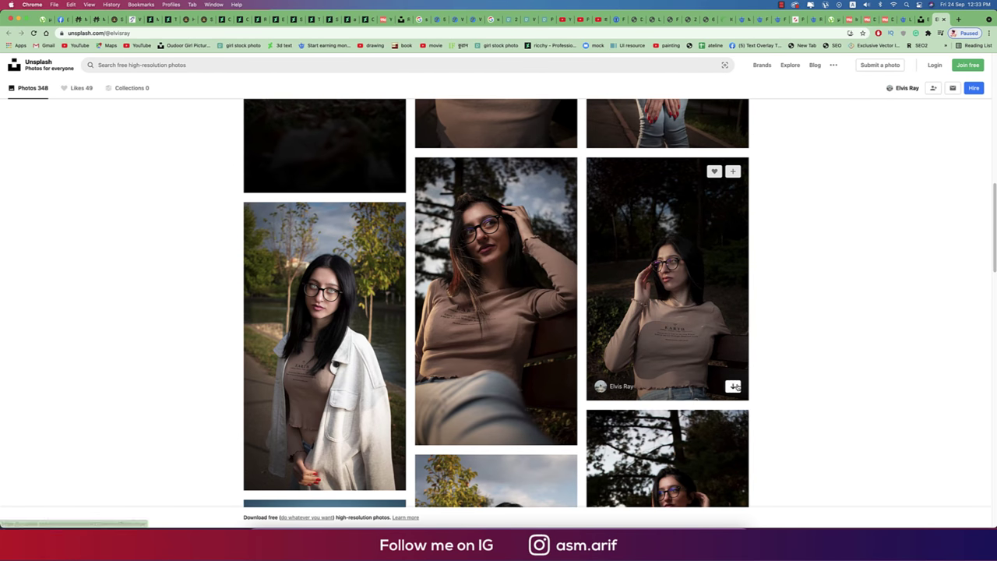
pyautogui.click(735, 386)
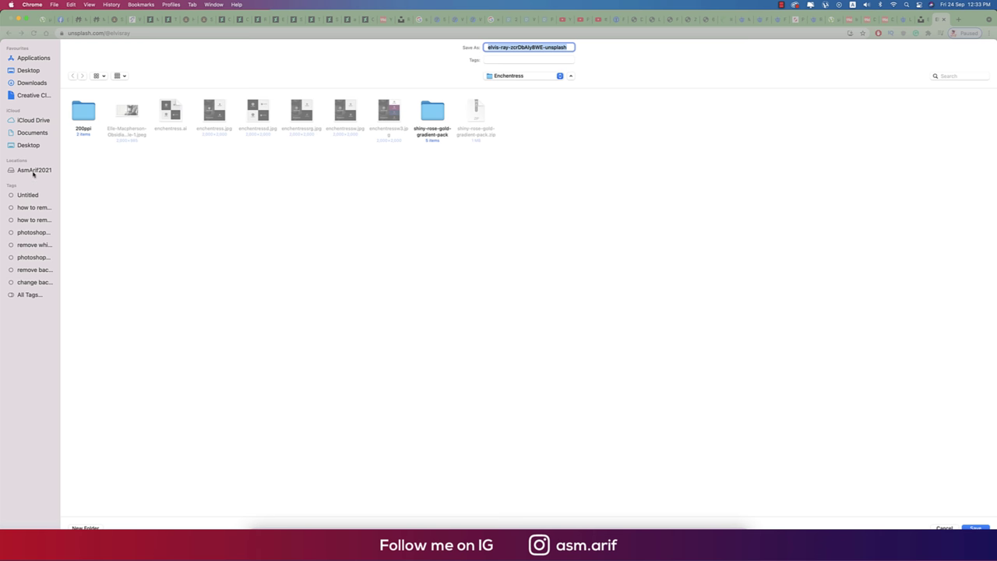
pyautogui.click(34, 170)
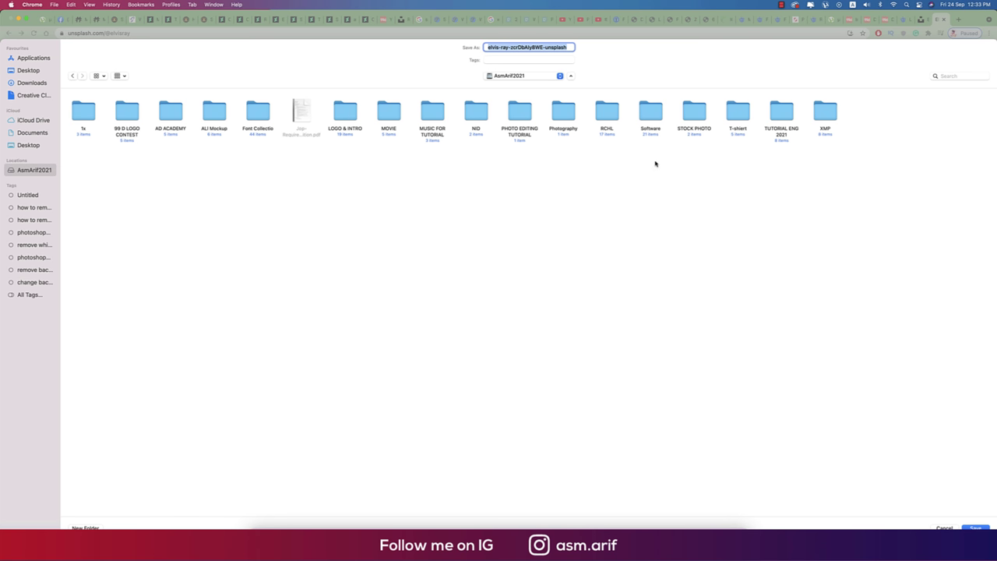
pyautogui.press('Return')
# Show the downloaded jpeg in Finder and open it with Adobe Photoshop 2021.
pyautogui.rightClick(47, 517)
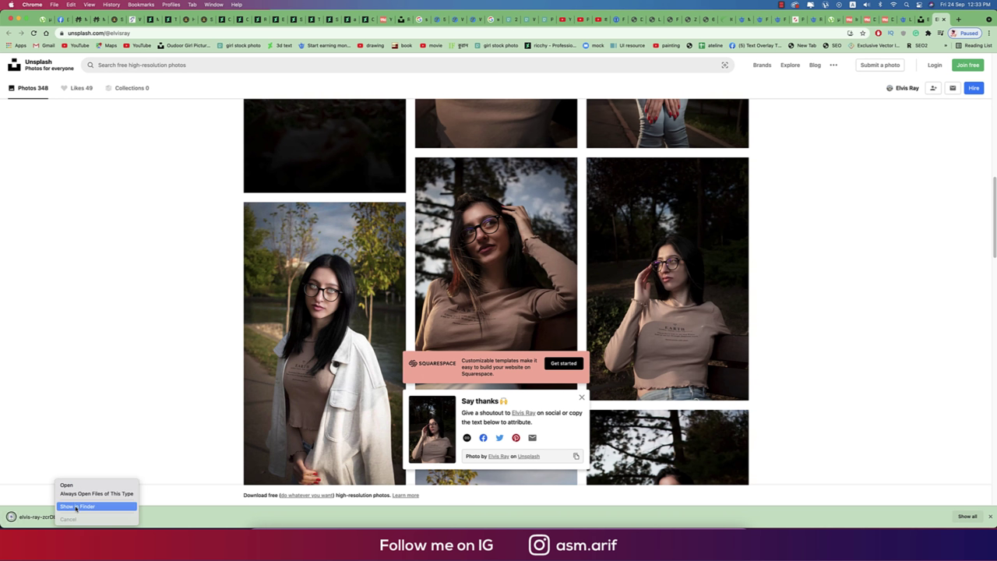
pyautogui.click(76, 506)
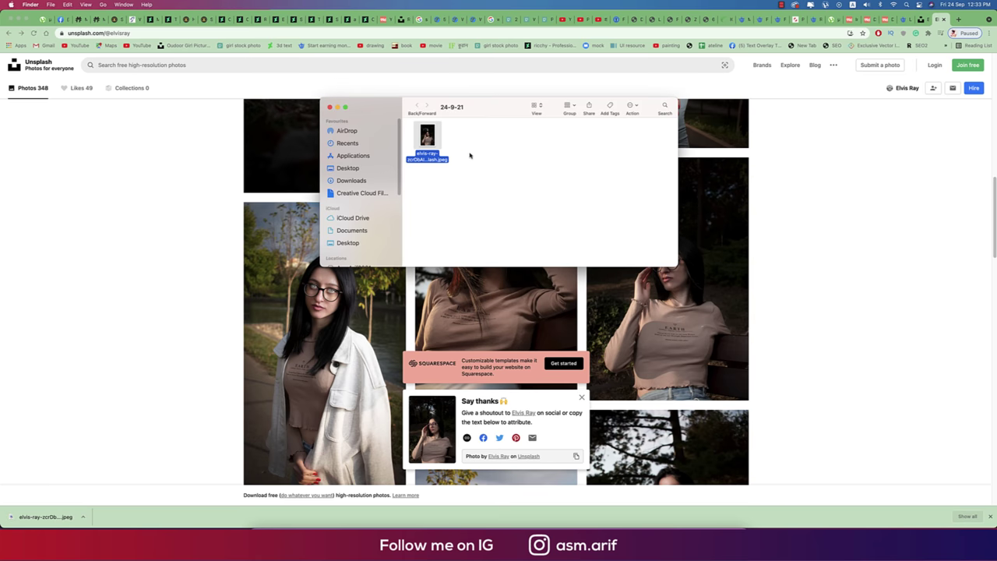
pyautogui.rightClick(432, 140)
pyautogui.moveTo(506, 150)
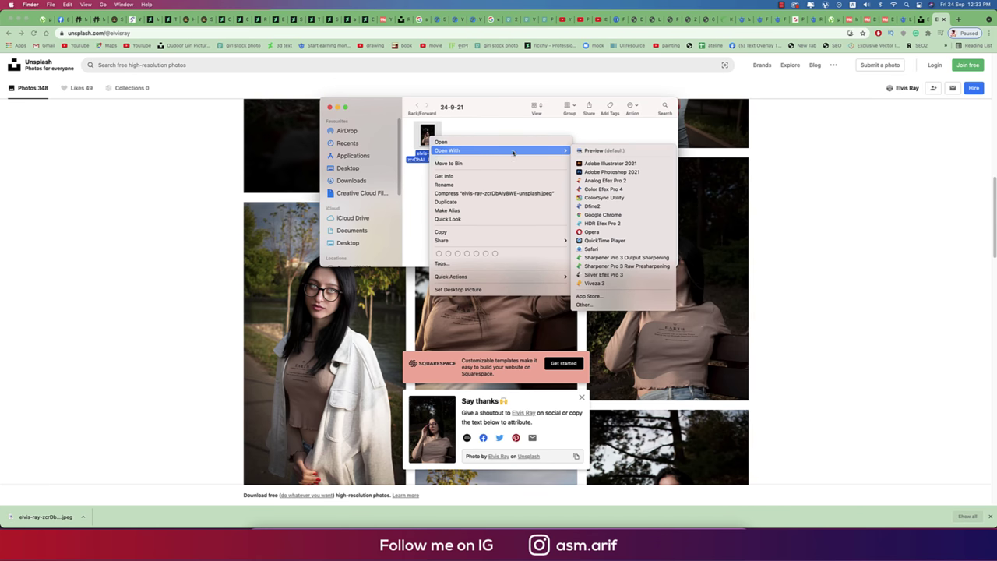
pyautogui.click(604, 171)
# Duplicate the Background into Layer 1 with Cmd+J, inspect the face, and fit the photo on screen.
pyautogui.press('super+j')
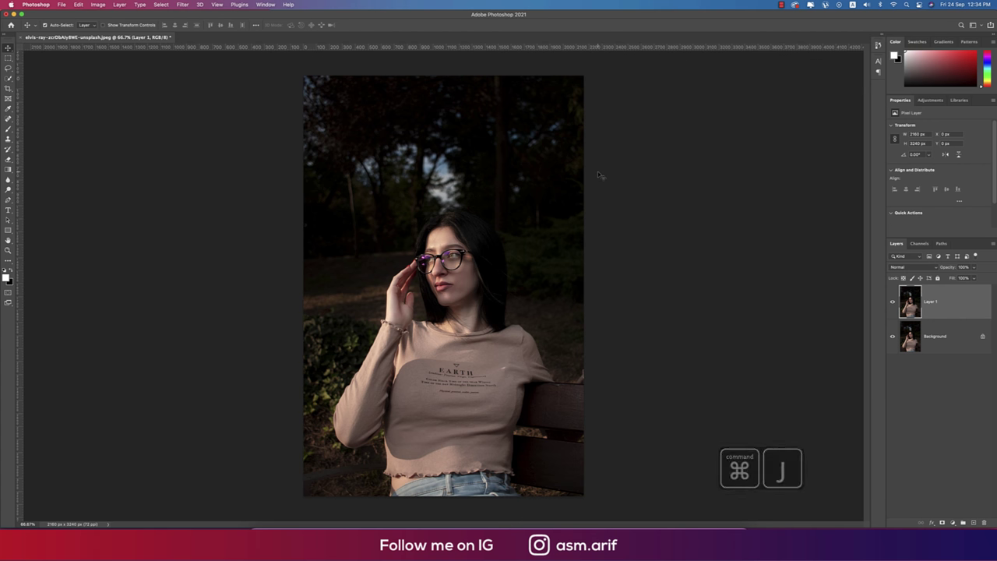
pyautogui.press('F2')
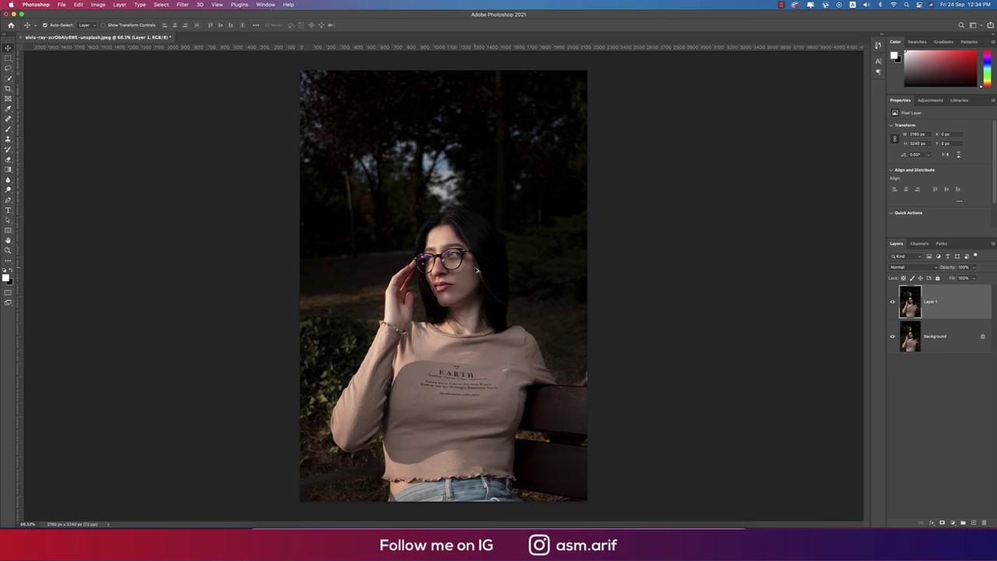
pyautogui.scroll(5, 466, 266)
pyautogui.scroll(-3, 410, 295)
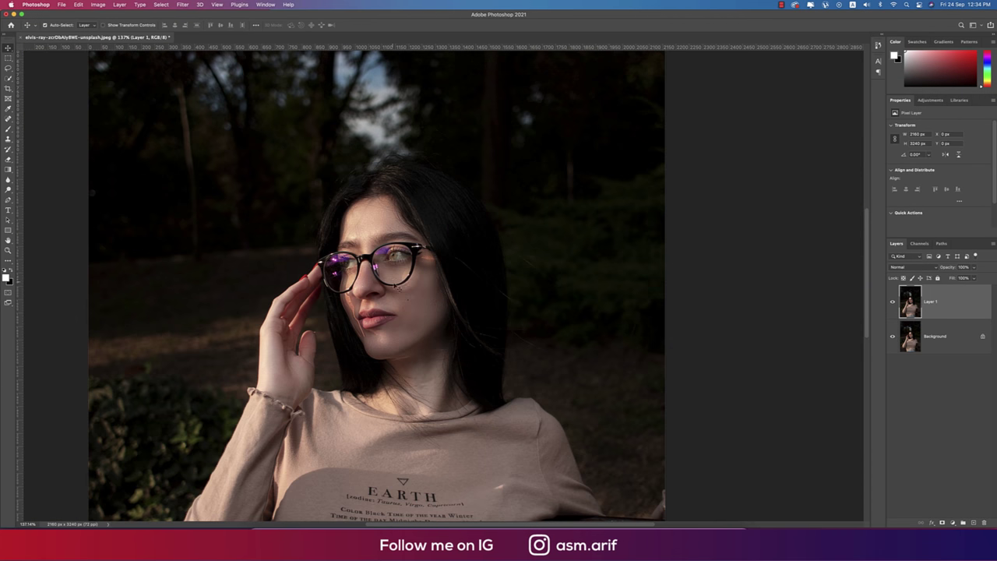
pyautogui.press('super+0')
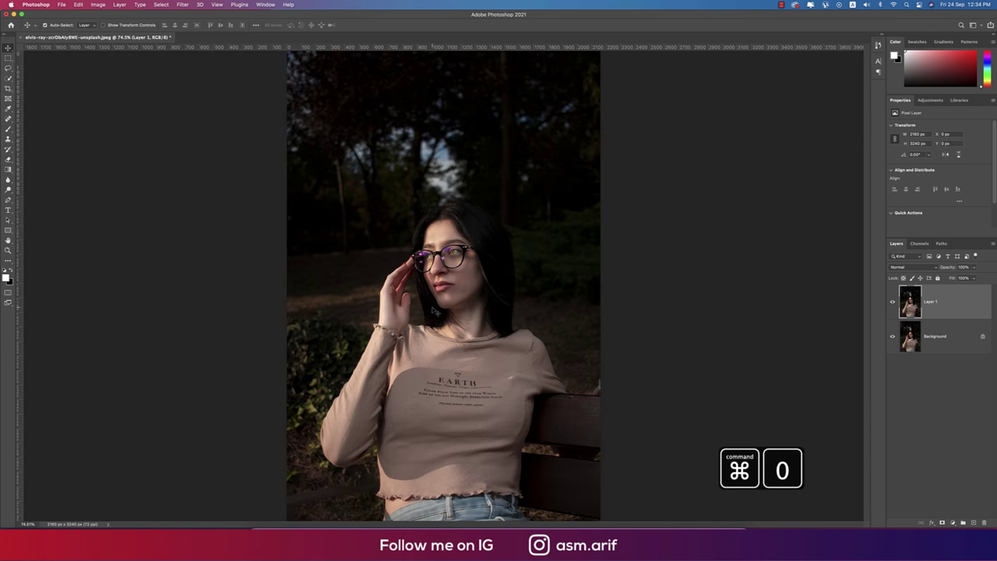
pyautogui.click(183, 5)
# Open Layer 1 in the Camera Raw Filter and expand the Basic panel.
pyautogui.click(206, 65)
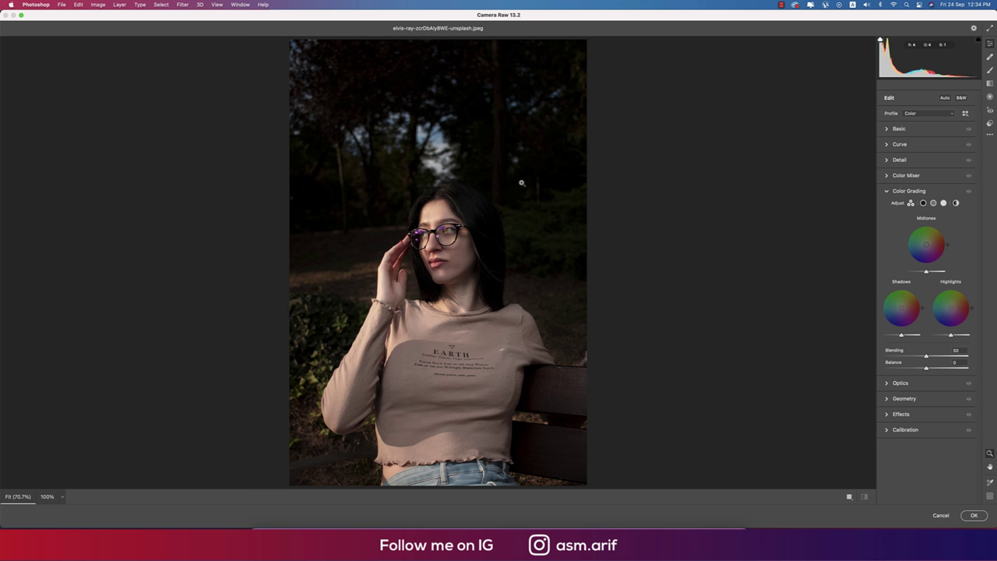
pyautogui.click(886, 190)
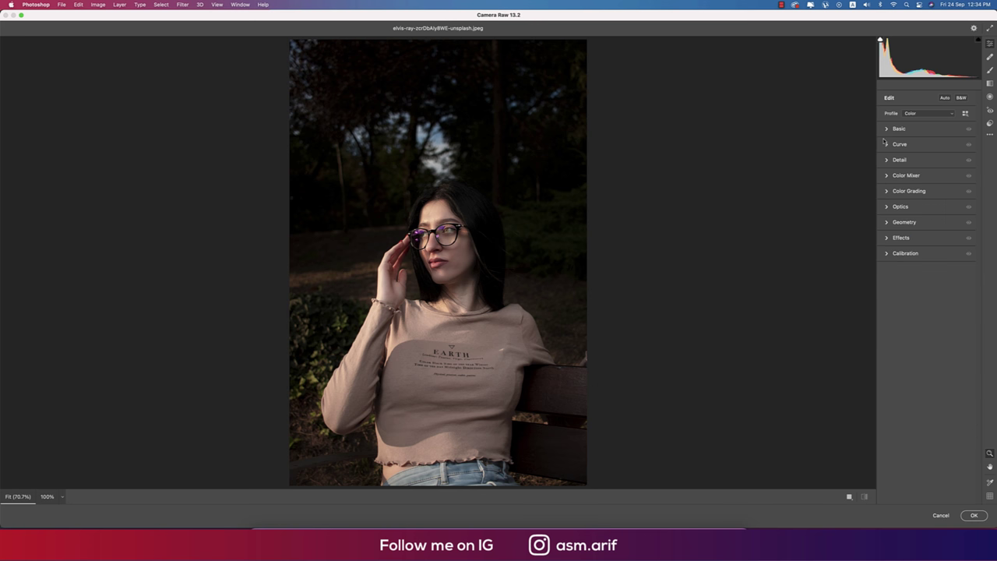
pyautogui.click(887, 129)
pyautogui.click(887, 129)
pyautogui.click(895, 256)
pyautogui.click(894, 256)
pyautogui.click(884, 129)
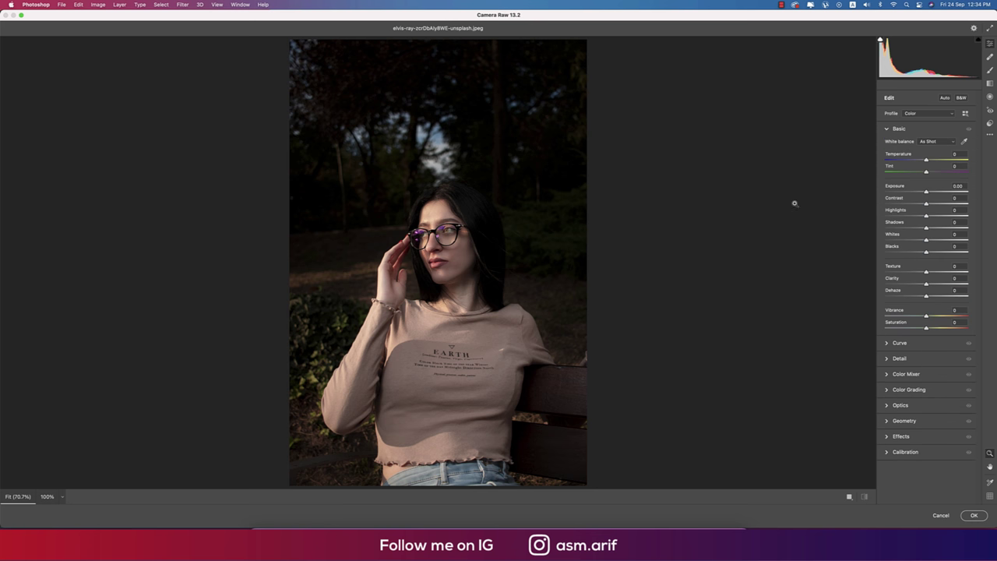
# Set Shadows to +41, Highlights to -32 and Temperature to -6.
pyautogui.moveTo(934, 228); pyautogui.dragTo(913, 219)
pyautogui.moveTo(927, 160); pyautogui.dragTo(925, 160)
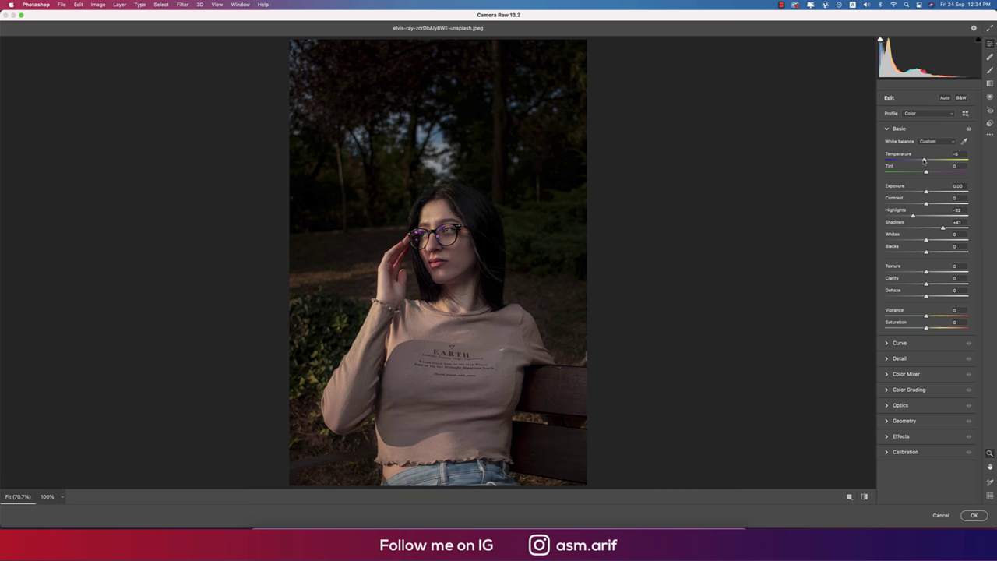
pyautogui.click(887, 129)
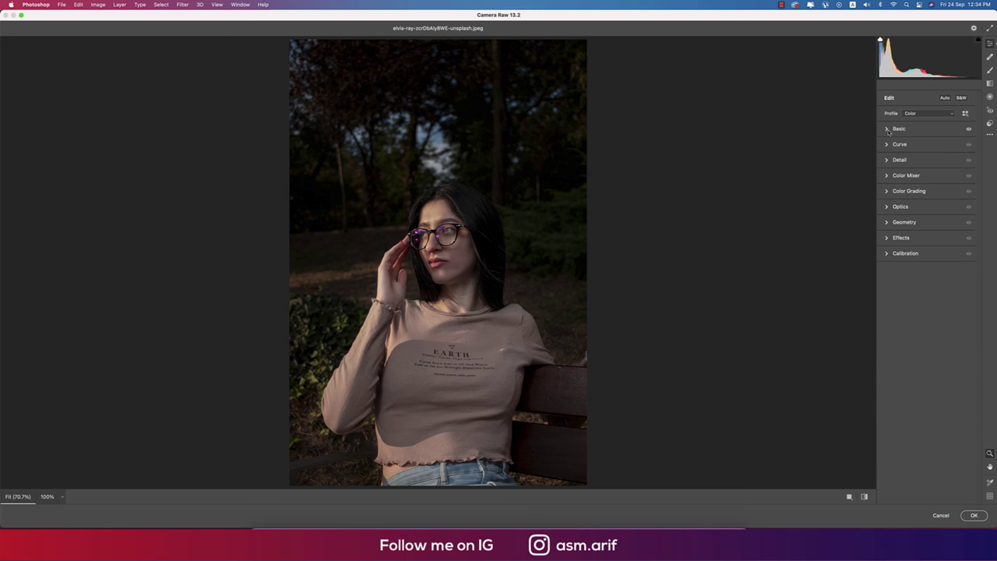
# Shape the tone curve with a midpoint, a lifted black point and brighter highlights.
pyautogui.click(886, 144)
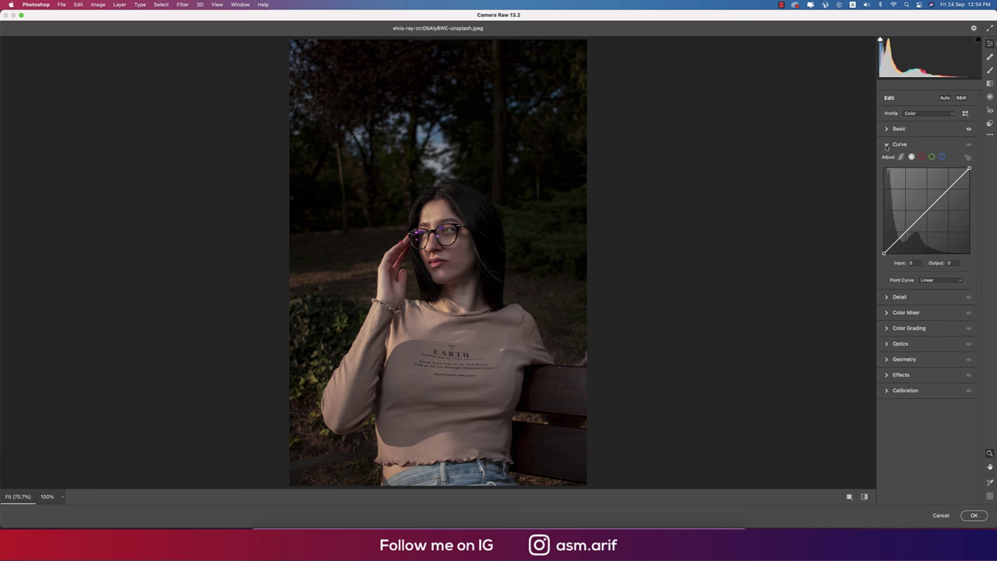
pyautogui.click(916, 220)
pyautogui.moveTo(884, 253); pyautogui.dragTo(900, 237)
pyautogui.moveTo(942, 197); pyautogui.dragTo(939, 194)
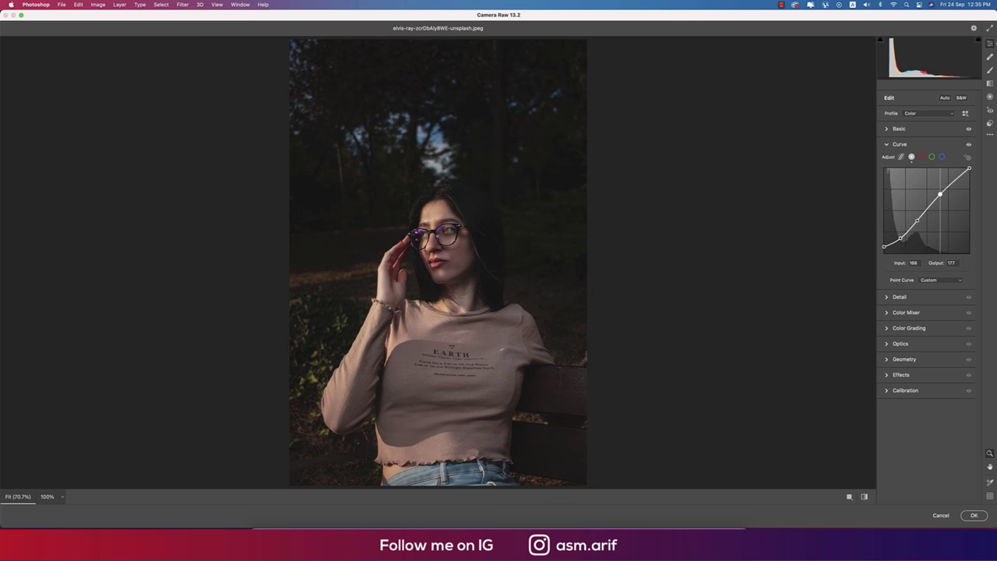
pyautogui.click(886, 145)
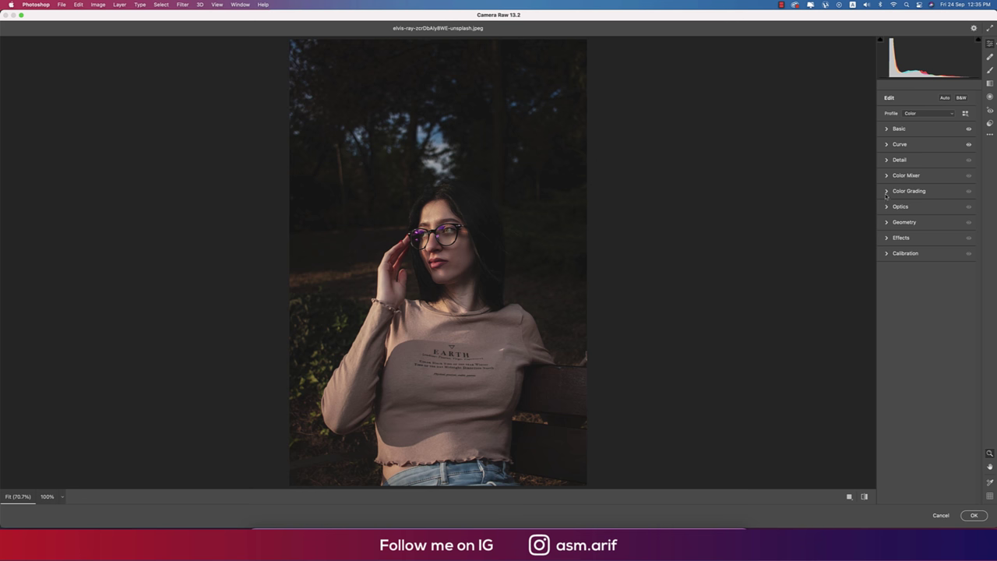
# In Color Grading, give the shadows a saturation of 13.
pyautogui.click(887, 191)
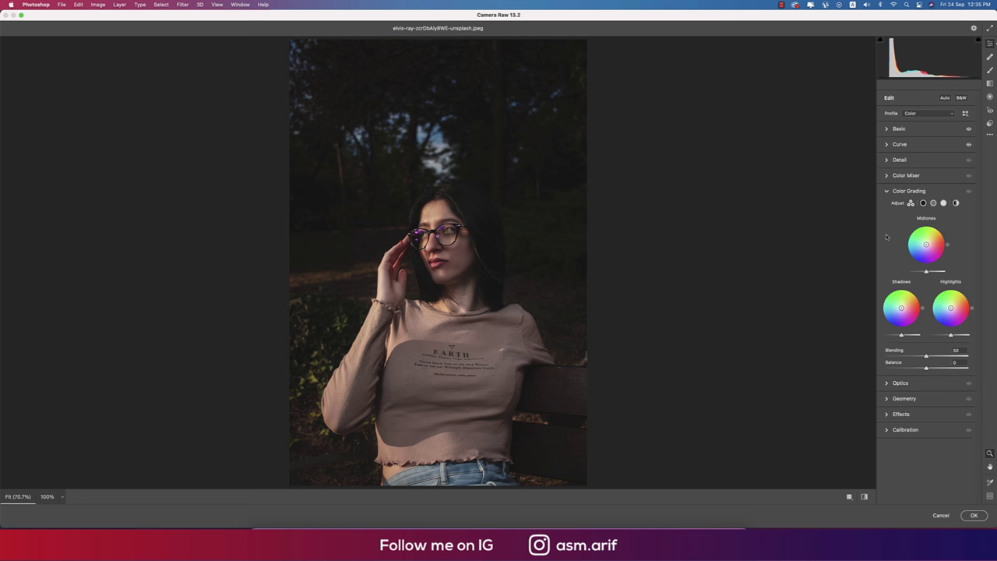
pyautogui.click(923, 204)
pyautogui.click(933, 203)
pyautogui.click(923, 204)
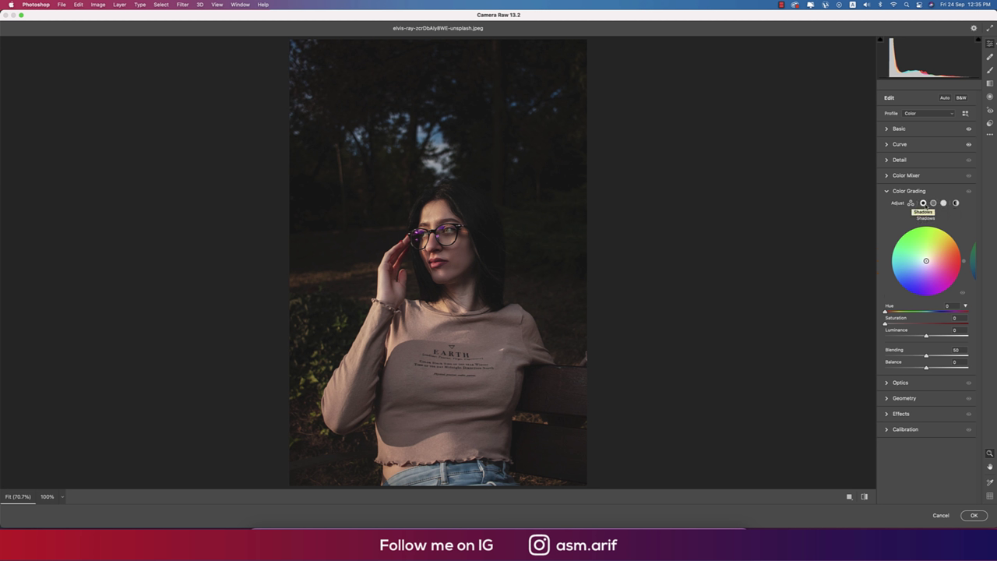
pyautogui.click(896, 324)
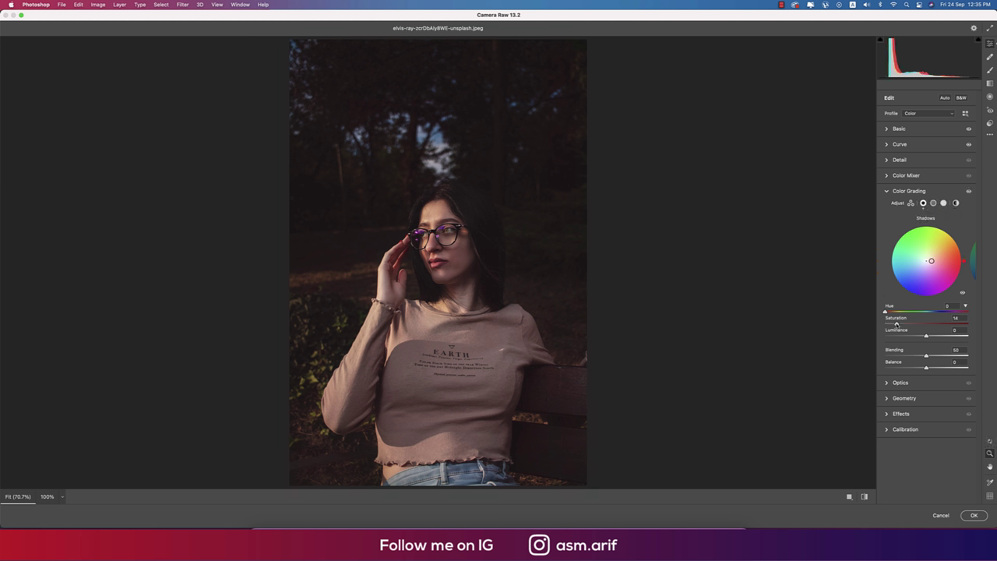
pyautogui.moveTo(896, 324); pyautogui.dragTo(916, 314)
# Set midtone saturation to 20 and tint the highlights yellow-green at saturation 12.
pyautogui.click(932, 203)
pyautogui.moveTo(905, 323); pyautogui.dragTo(933, 314)
pyautogui.click(943, 203)
pyautogui.click(895, 324)
pyautogui.moveTo(885, 312); pyautogui.dragTo(904, 312)
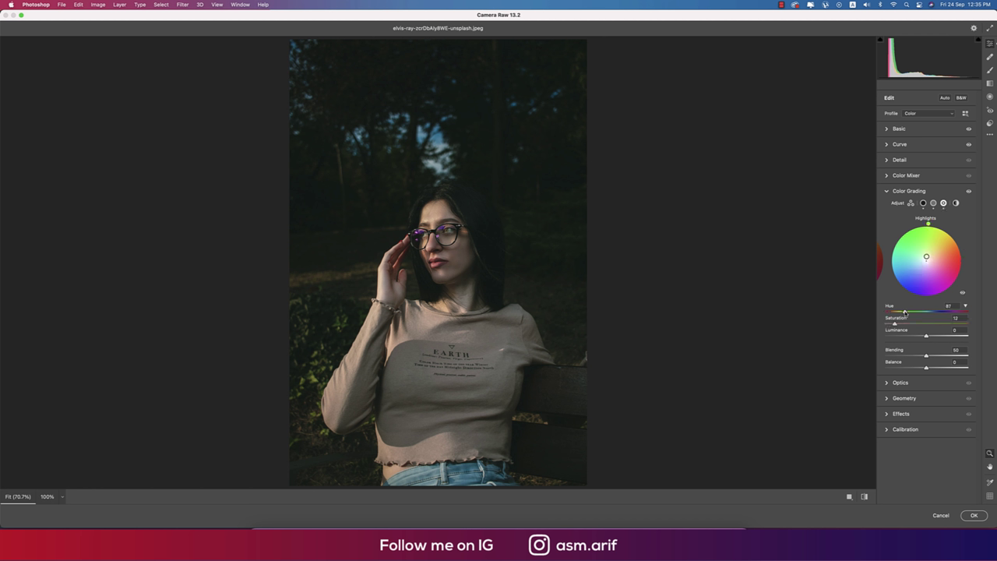
# Shift the shadow hue to a warm 68.
pyautogui.click(923, 204)
pyautogui.moveTo(916, 312)
pyautogui.mouseDown()
pyautogui.moveTo(940, 312)
pyautogui.moveTo(892, 312)
pyautogui.moveTo(901, 313)
pyautogui.mouseUp()
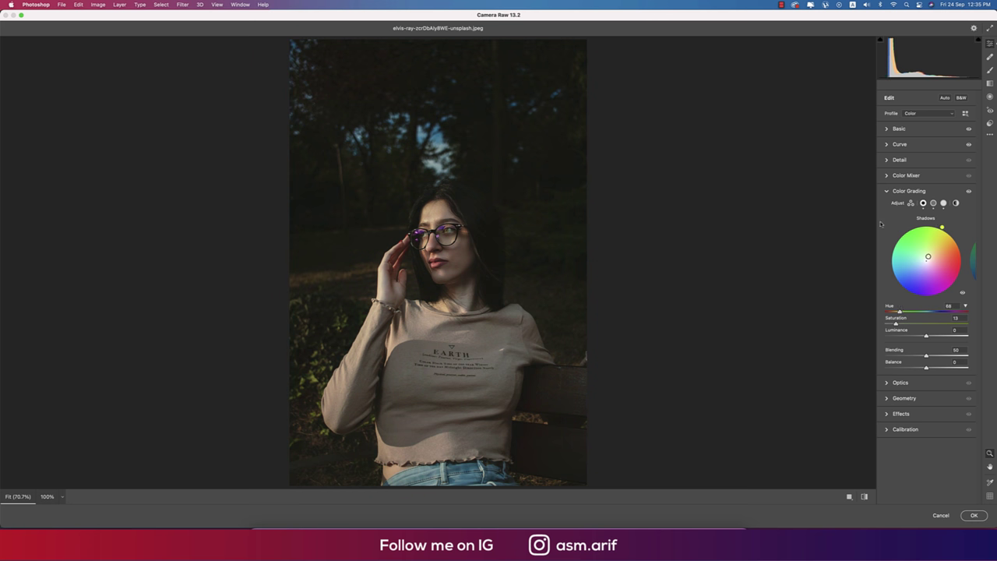
pyautogui.click(887, 191)
pyautogui.click(886, 254)
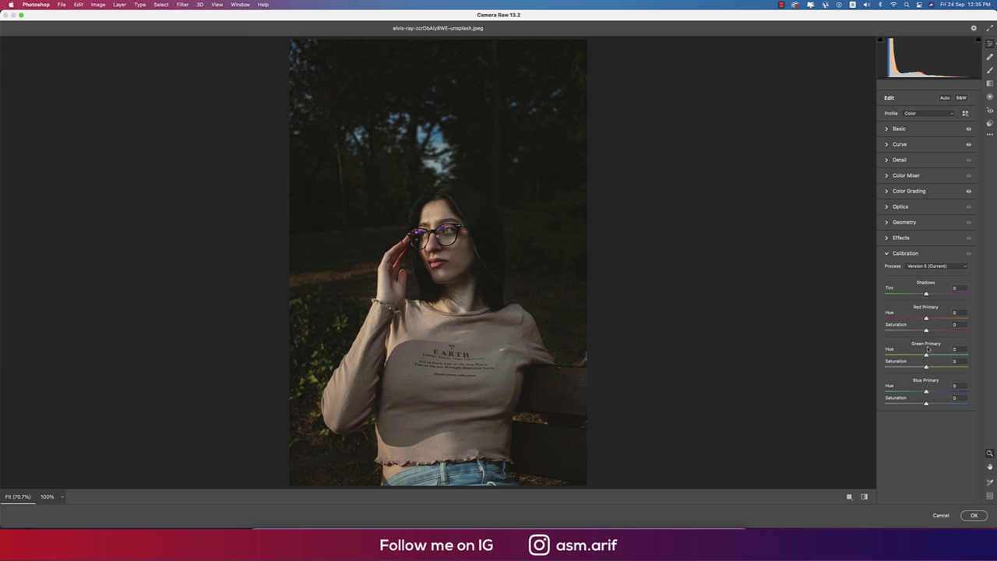
# Set Calibration hue/saturation to Red -14/-12, Green -13/-16, Blue -27/+24.
pyautogui.moveTo(926, 317)
pyautogui.mouseDown()
pyautogui.moveTo(903, 318)
pyautogui.moveTo(949, 319)
pyautogui.moveTo(920, 320)
pyautogui.mouseUp()
pyautogui.moveTo(925, 331); pyautogui.dragTo(920, 331)
pyautogui.moveTo(928, 355); pyautogui.dragTo(901, 358)
pyautogui.moveTo(986, 359); pyautogui.dragTo(935, 402)
# In Color Mixer Luminance, brighten reds, greens, aquas and purples and darken blues.
pyautogui.click(887, 254)
pyautogui.click(887, 175)
pyautogui.click(910, 200)
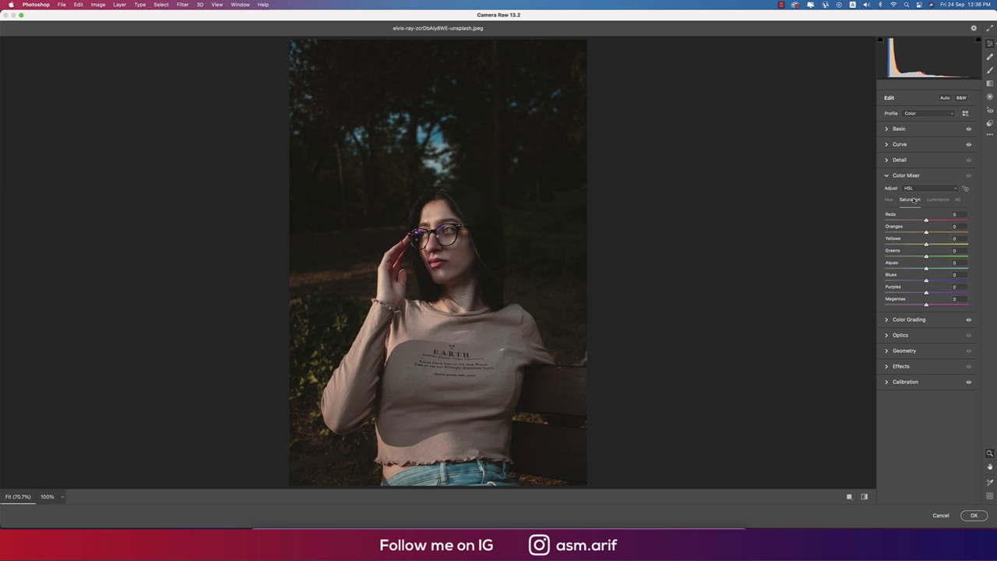
pyautogui.click(889, 201)
pyautogui.click(908, 200)
pyautogui.click(933, 200)
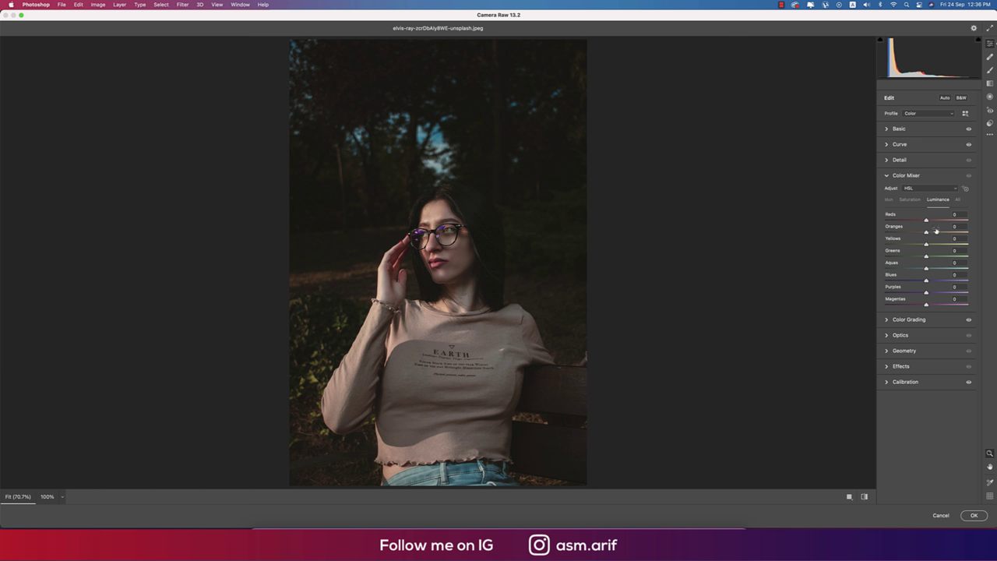
pyautogui.moveTo(927, 221); pyautogui.dragTo(928, 271)
pyautogui.moveTo(929, 269); pyautogui.dragTo(911, 281)
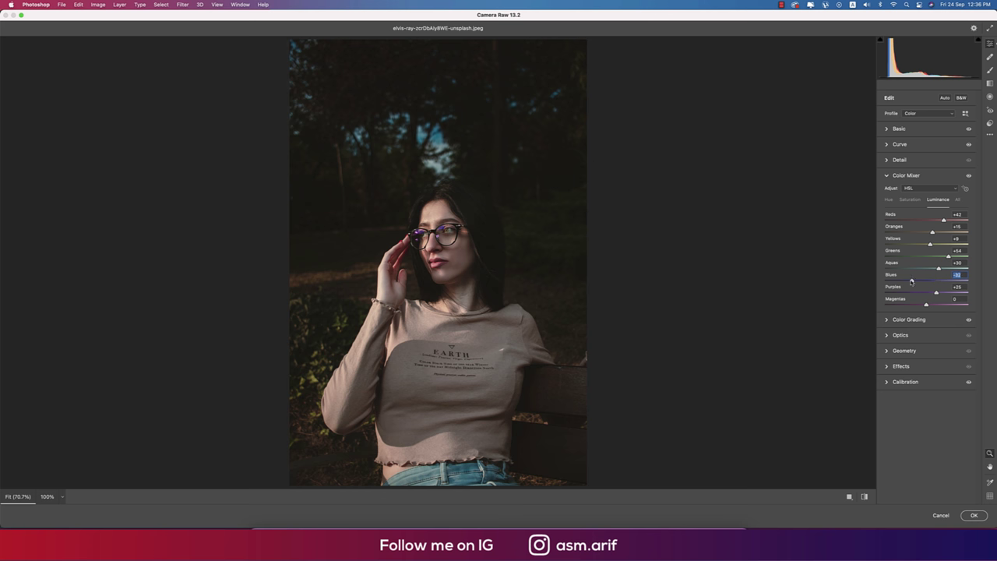
# Raise Aquas saturation to +52 and Blues to +66, then compare before and after.
pyautogui.click(909, 199)
pyautogui.moveTo(926, 280); pyautogui.dragTo(949, 270)
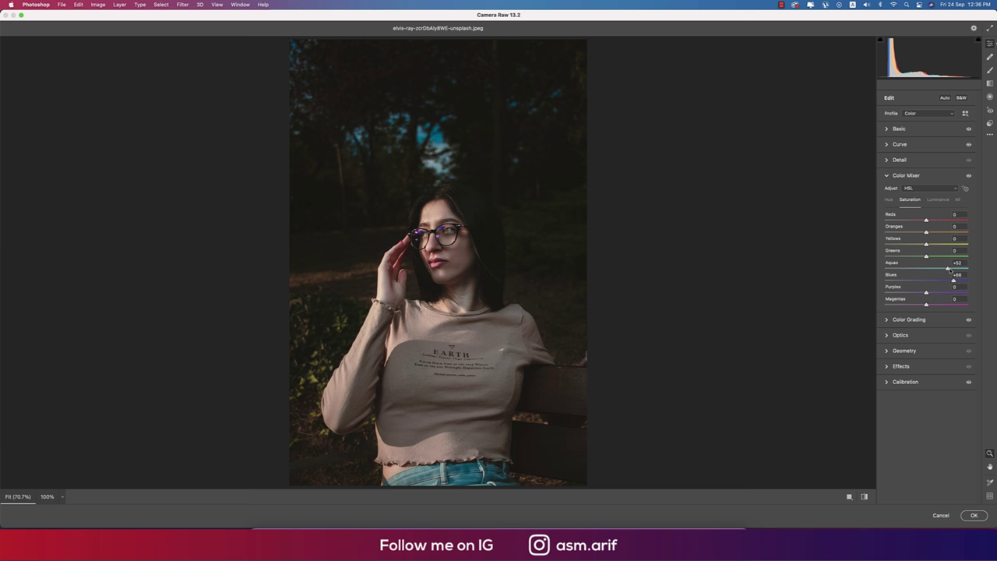
pyautogui.click(863, 497)
pyautogui.click(864, 497)
# Add shadow and midtone points to the Red and Green channel curves.
pyautogui.click(886, 175)
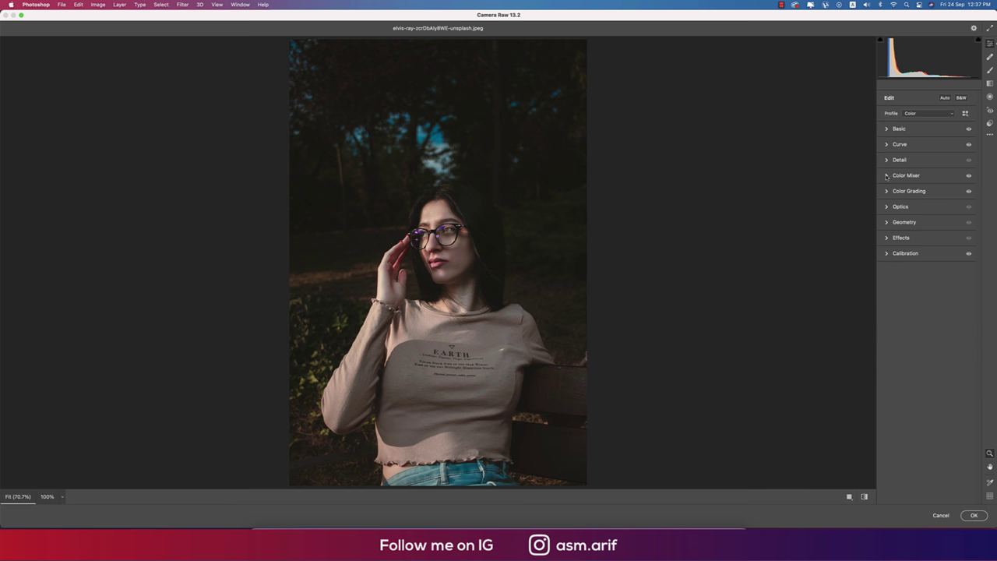
pyautogui.click(894, 147)
pyautogui.click(920, 158)
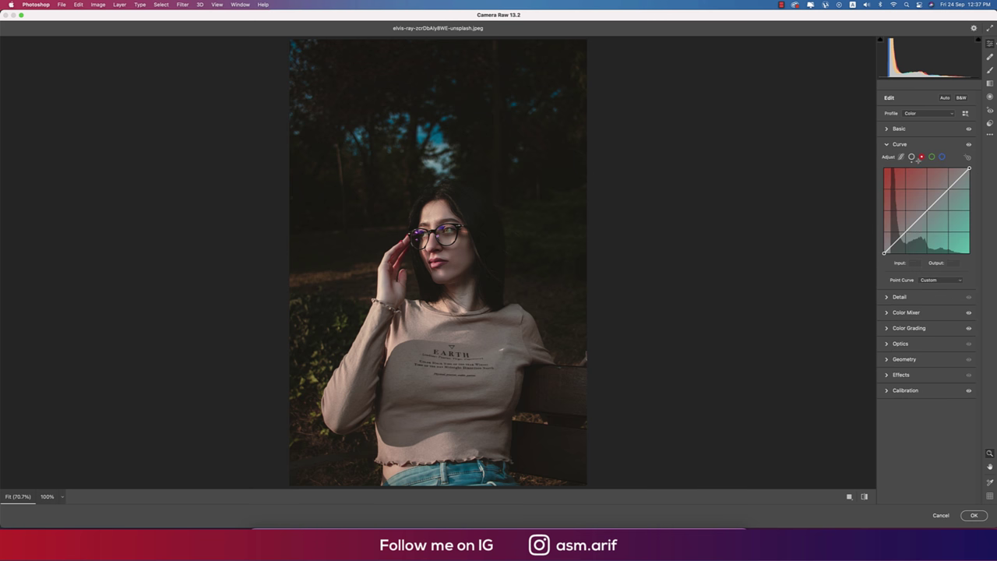
pyautogui.moveTo(896, 242); pyautogui.dragTo(896, 241)
pyautogui.moveTo(931, 209); pyautogui.dragTo(925, 212)
pyautogui.click(932, 157)
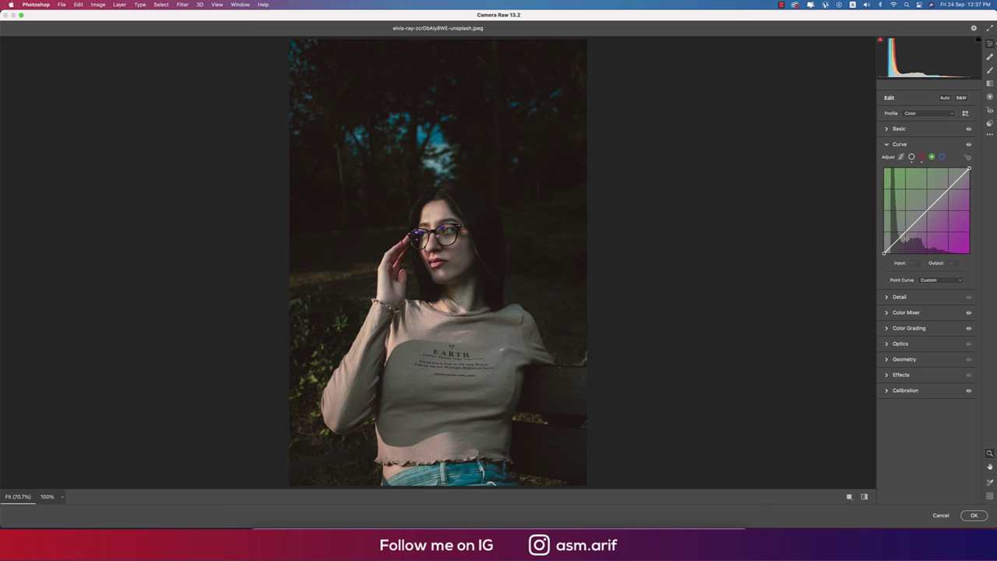
pyautogui.moveTo(898, 239); pyautogui.dragTo(898, 241)
pyautogui.moveTo(929, 208); pyautogui.dragTo(929, 207)
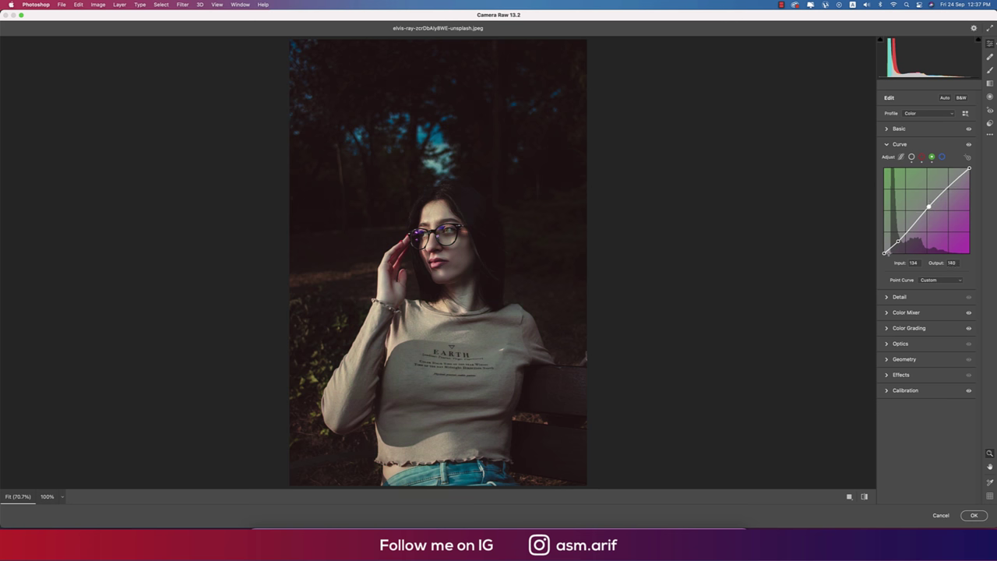
pyautogui.moveTo(884, 252); pyautogui.dragTo(886, 251)
# Pull the Blue channel curve's top endpoint down to 246 and compare before and after.
pyautogui.click(941, 157)
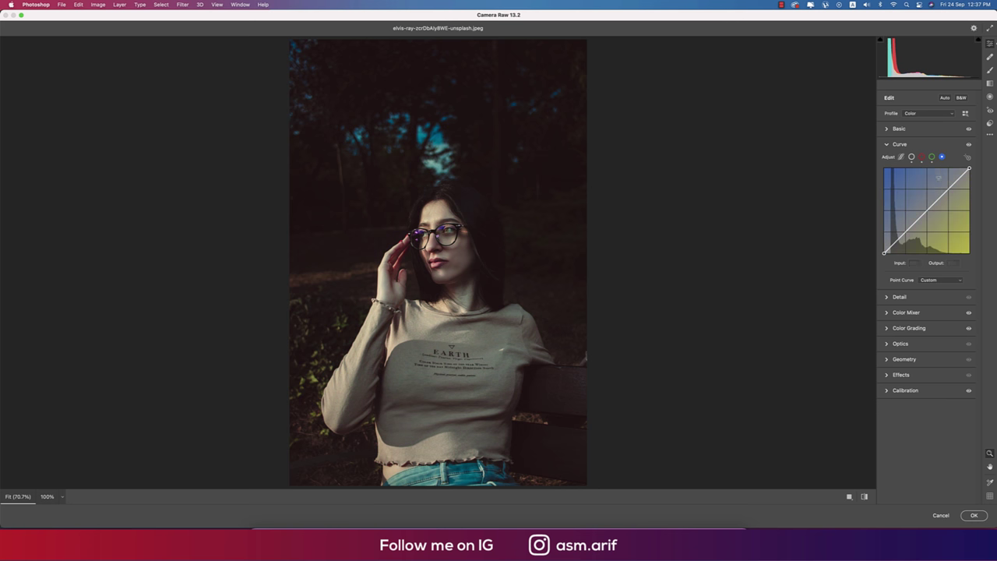
pyautogui.moveTo(969, 168); pyautogui.dragTo(969, 172)
pyautogui.click(932, 158)
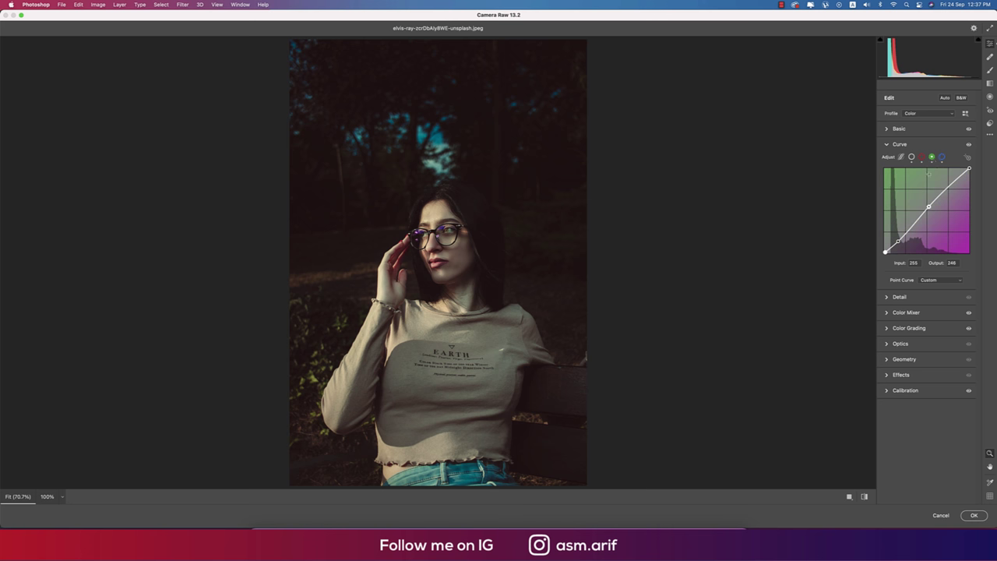
pyautogui.click(921, 157)
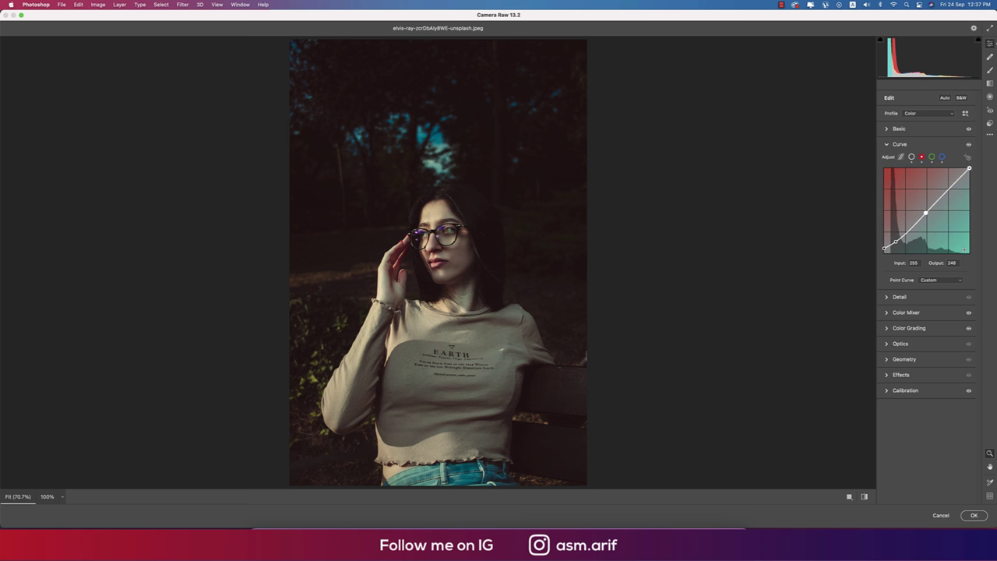
pyautogui.click(864, 496)
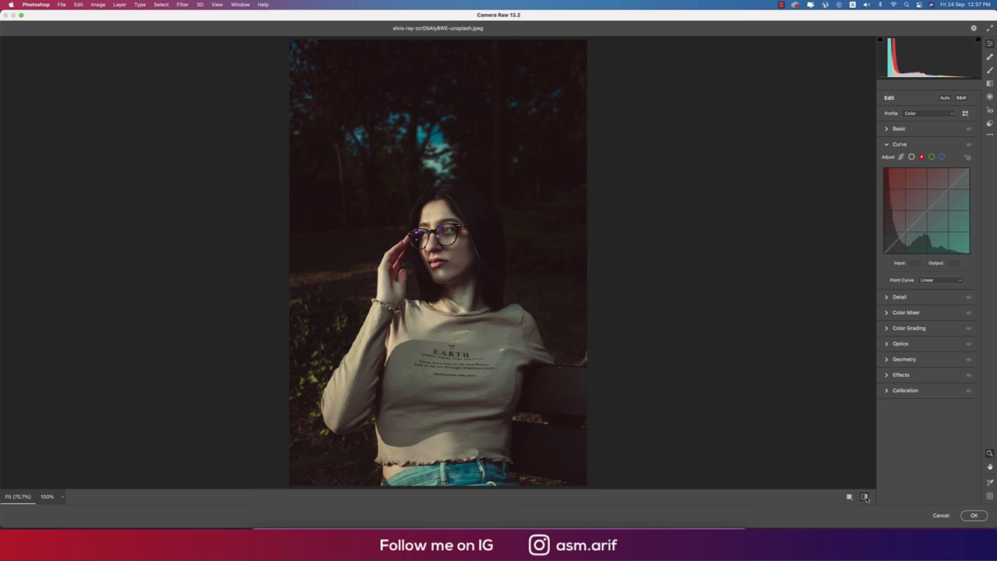
pyautogui.click(864, 496)
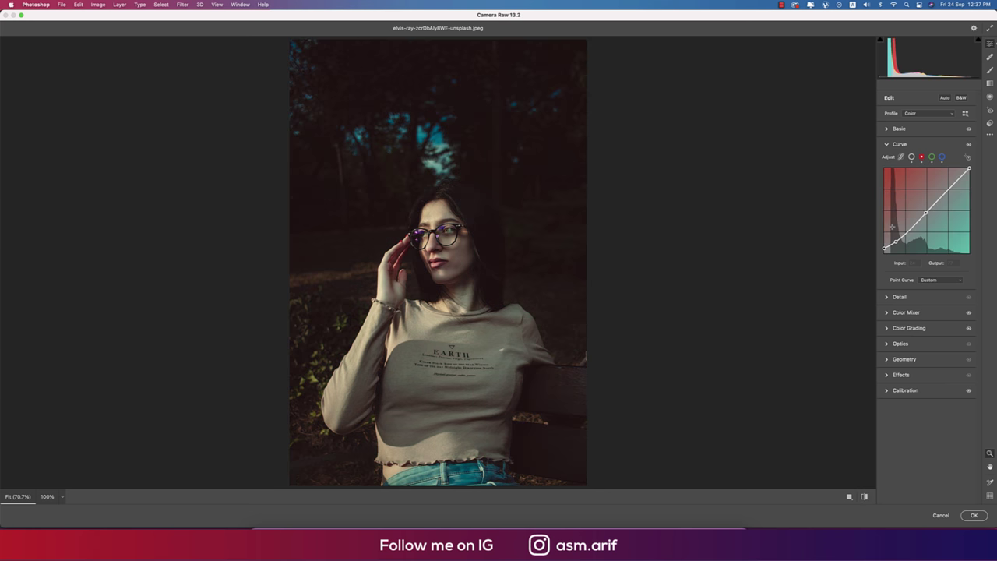
# Shift the Color Grading shadow hue to a greener 109.
pyautogui.click(887, 146)
pyautogui.click(887, 176)
pyautogui.click(887, 176)
pyautogui.click(887, 191)
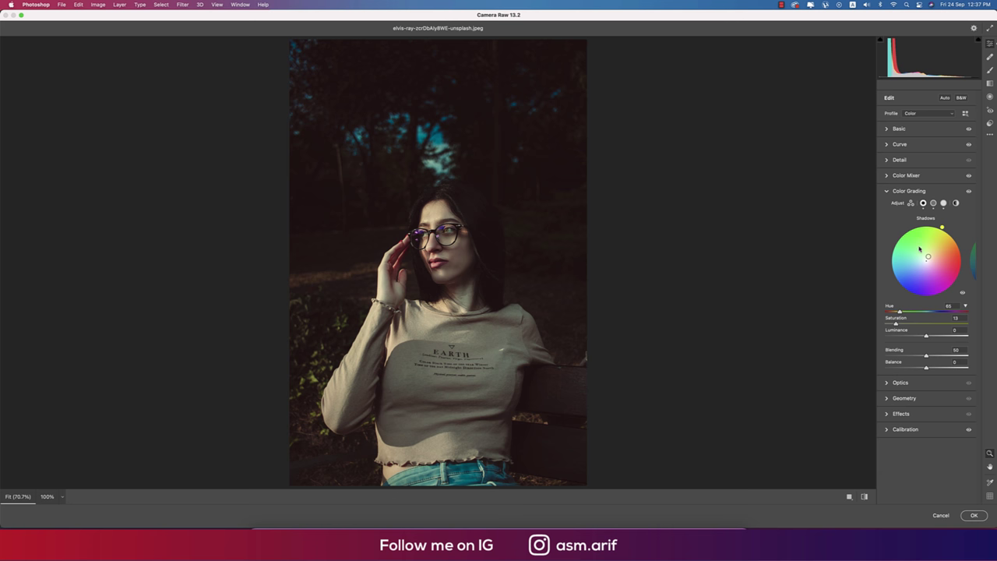
pyautogui.moveTo(902, 315)
pyautogui.mouseDown()
pyautogui.moveTo(961, 321)
pyautogui.moveTo(895, 321)
pyautogui.moveTo(909, 320)
pyautogui.mouseUp()
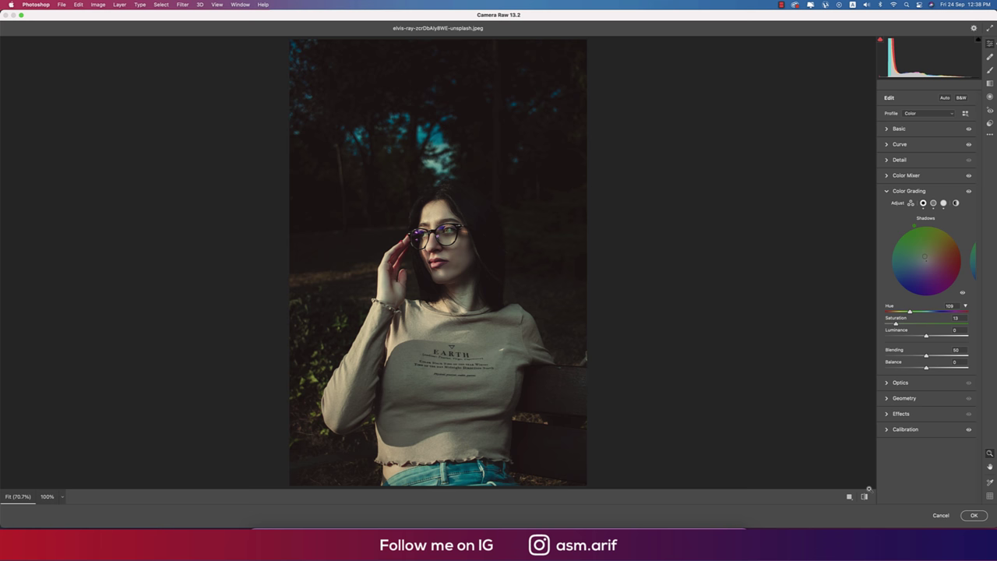
pyautogui.click(863, 496)
pyautogui.click(863, 496)
# Add a slight dark vignette of -4 in Effects.
pyautogui.click(887, 176)
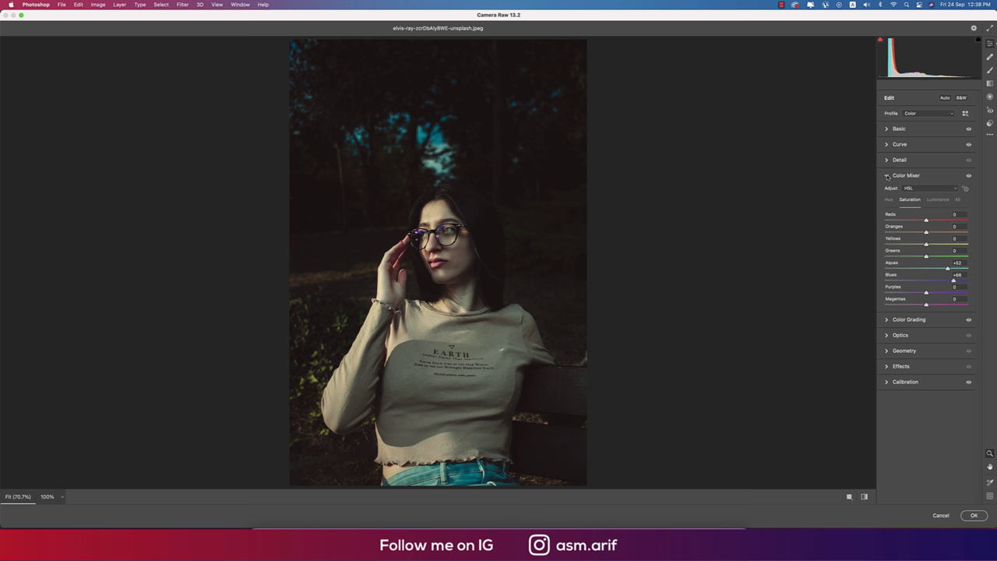
pyautogui.click(888, 366)
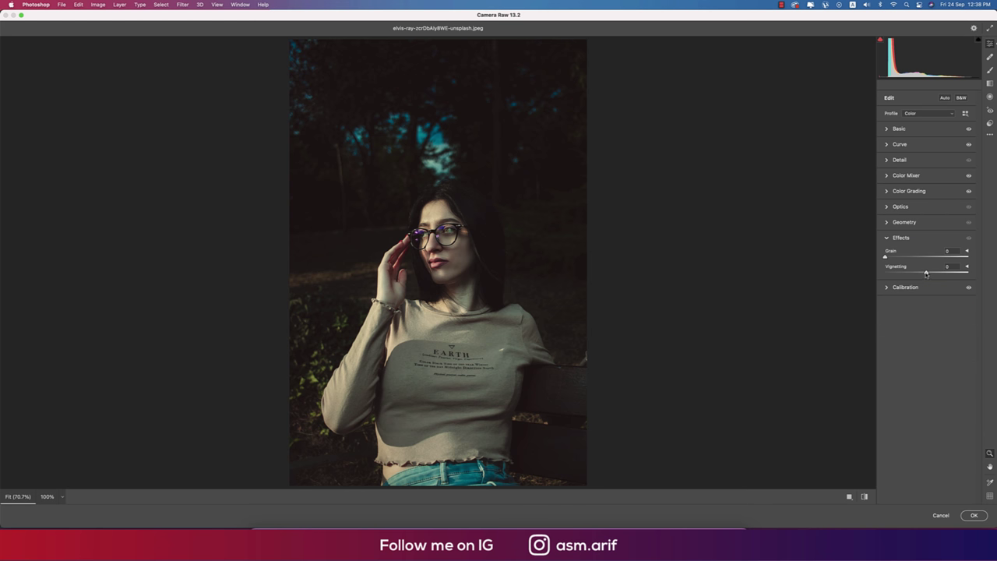
pyautogui.moveTo(926, 274); pyautogui.dragTo(925, 273)
# Choose Save Settings and confirm the checked adjustment groups.
pyautogui.click(864, 496)
pyautogui.click(863, 496)
pyautogui.click(989, 134)
pyautogui.click(907, 240)
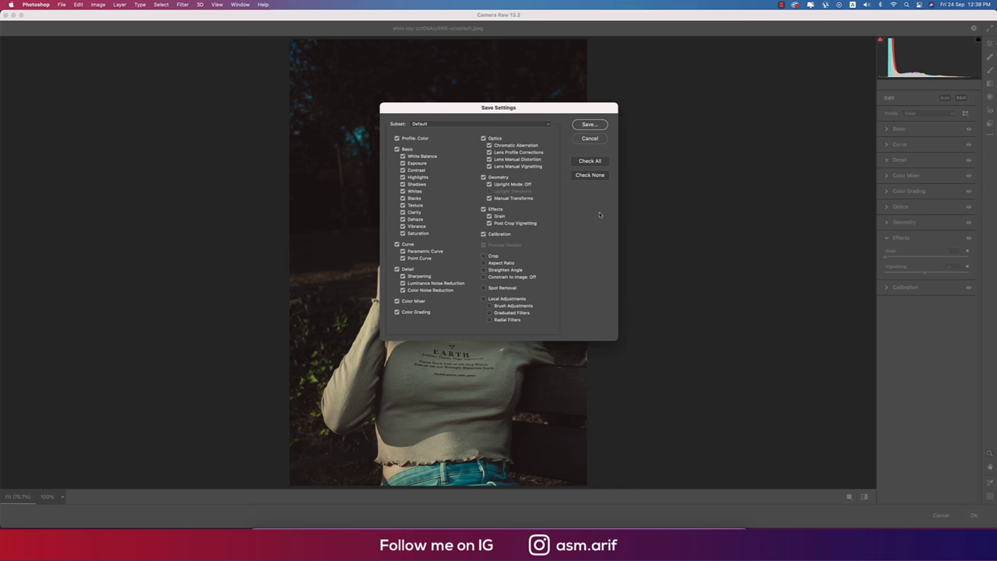
pyautogui.click(590, 124)
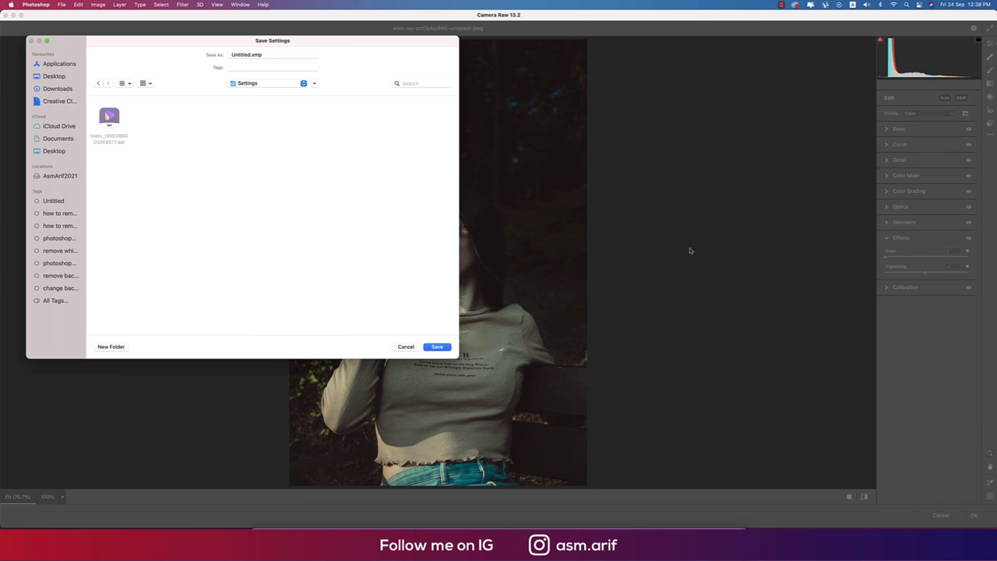
# Save the preset as 'park worm' .xmp in TUTORIAL ENG 2021/24-9-21 and apply the grade.
pyautogui.click(62, 176)
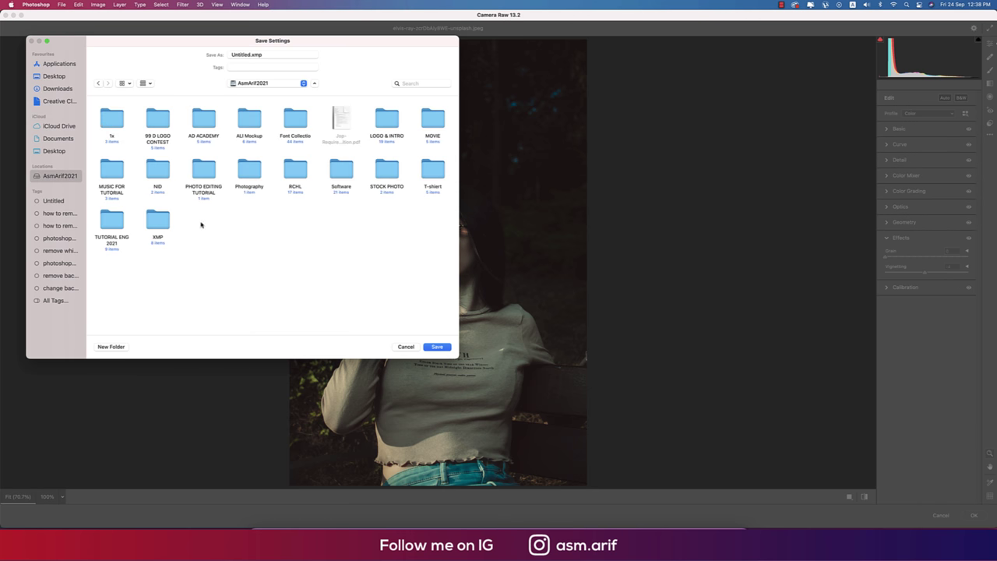
pyautogui.doubleClick(108, 228)
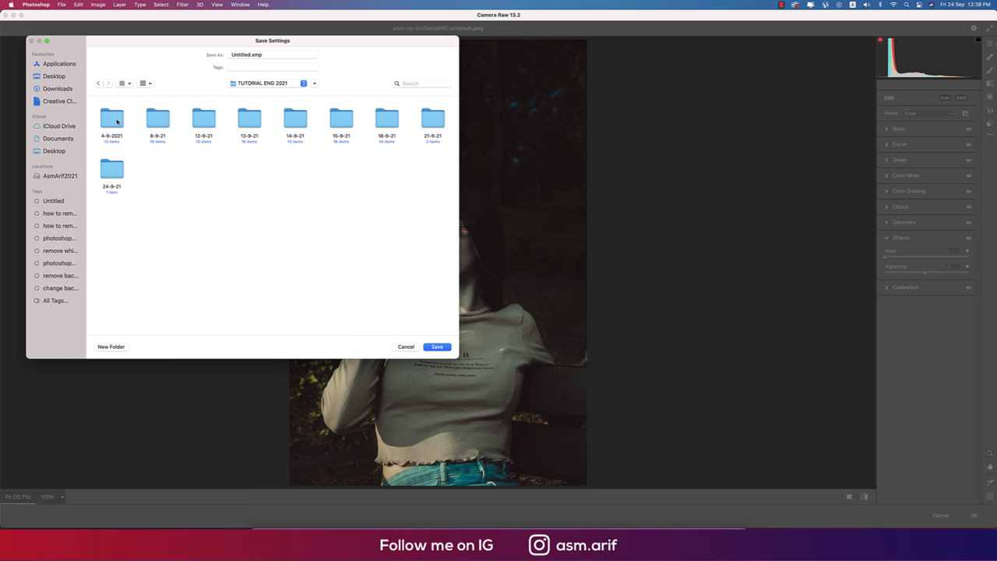
pyautogui.click(113, 177)
pyautogui.doubleClick(114, 178)
pyautogui.doubleClick(248, 55)
pyautogui.write('park wo')
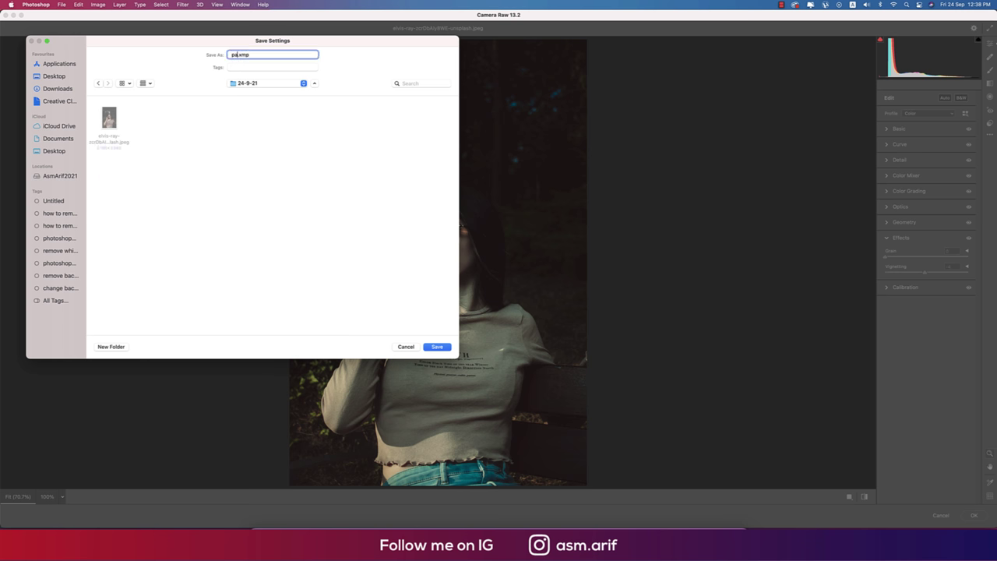
pyautogui.write('rm')
pyautogui.press('Return')
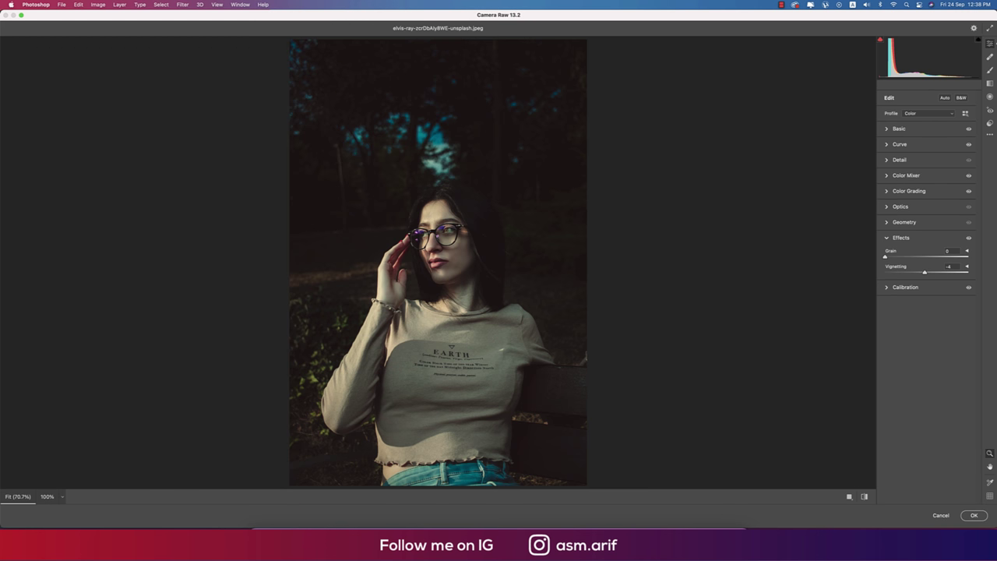
pyautogui.press('Return')
# Launch Nik Color Efex Pro 4 and select the Cross Processing filter.
pyautogui.click(892, 302)
pyautogui.click(892, 302)
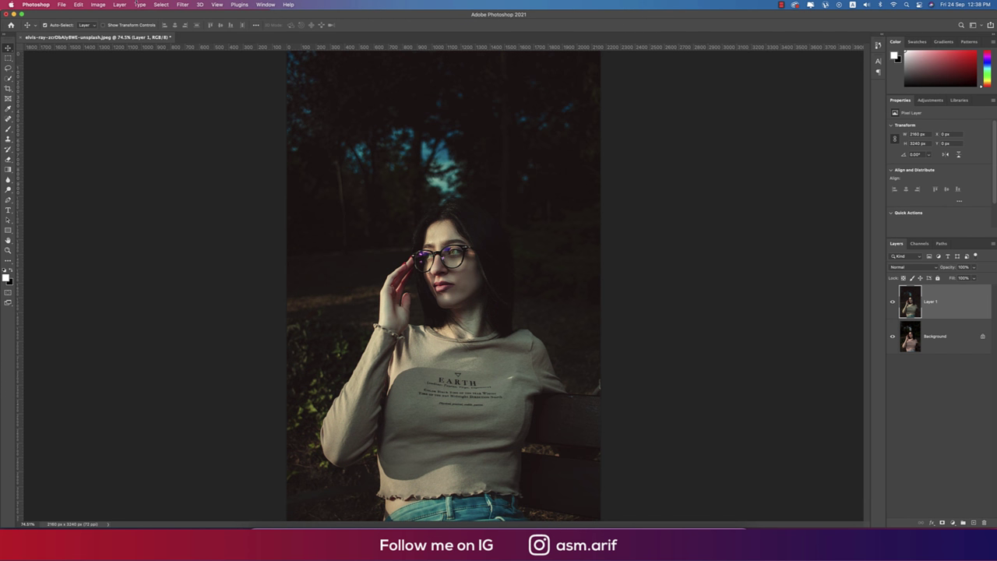
pyautogui.click(183, 6)
pyautogui.moveTo(245, 192)
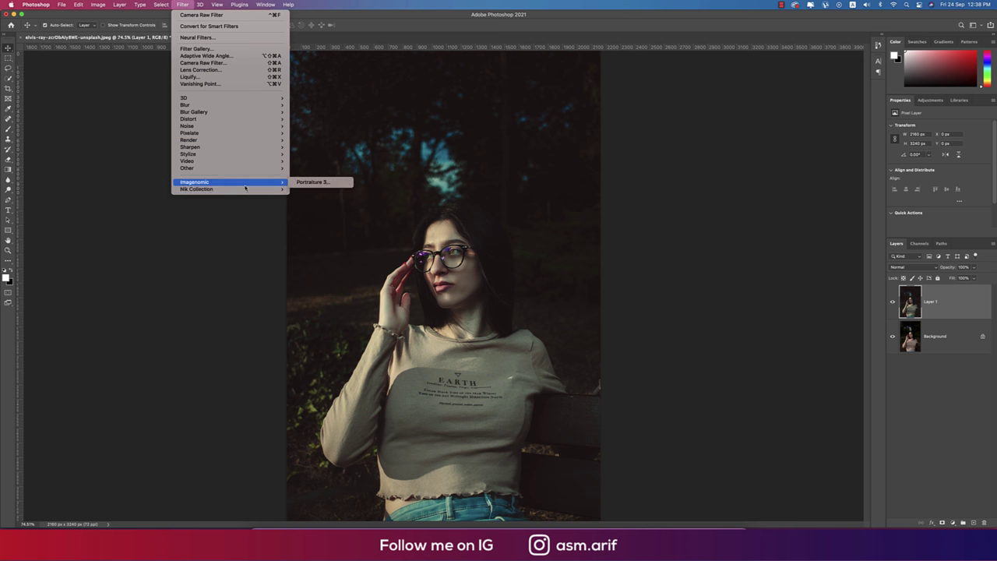
pyautogui.click(343, 190)
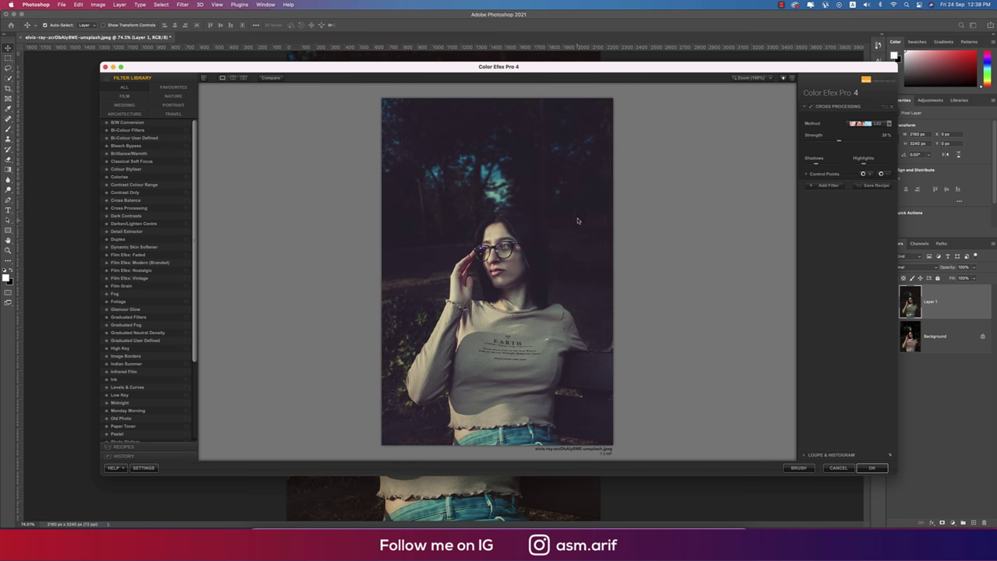
pyautogui.click(131, 208)
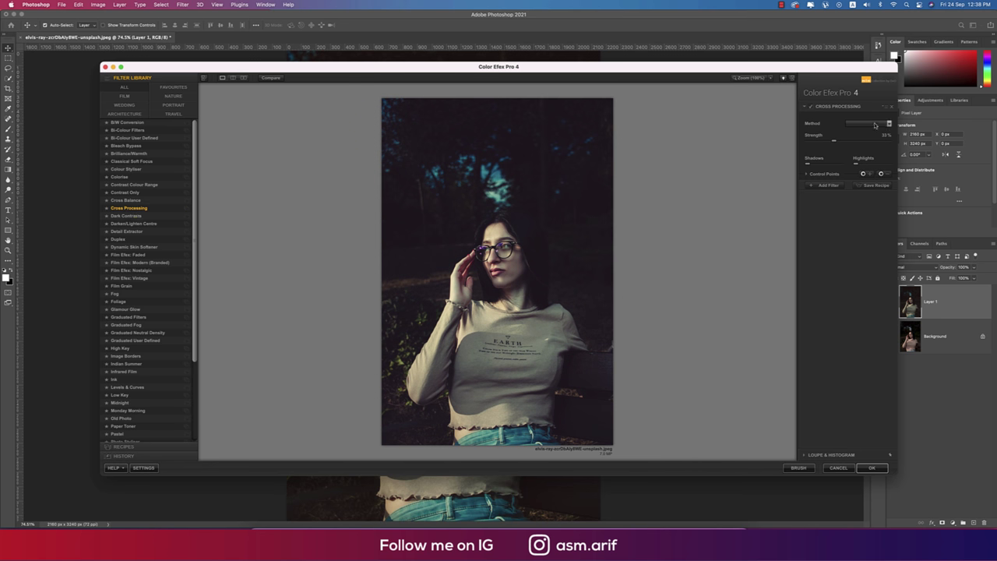
# Set Cross Processing to method L05 at 25% strength and apply it.
pyautogui.click(889, 123)
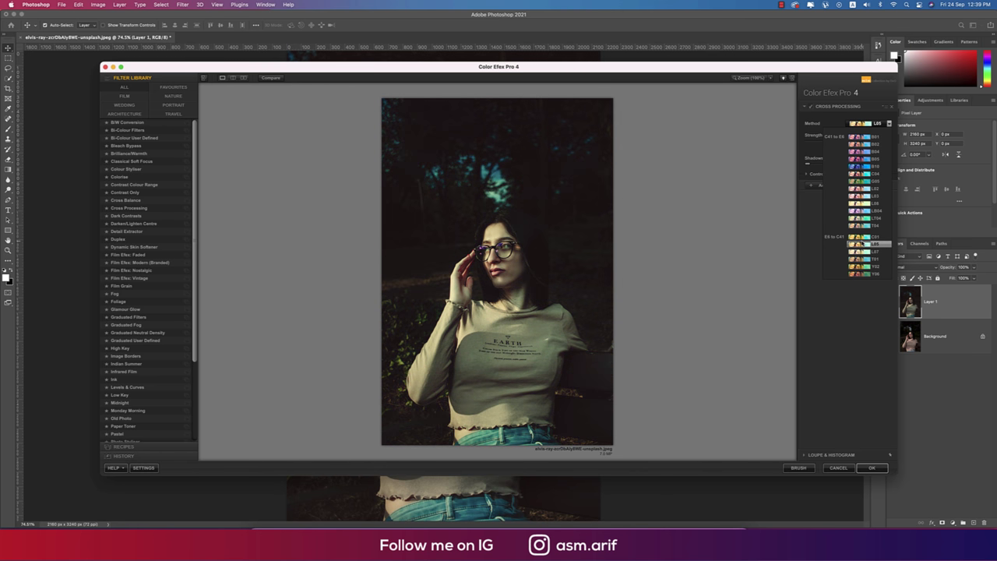
pyautogui.click(861, 244)
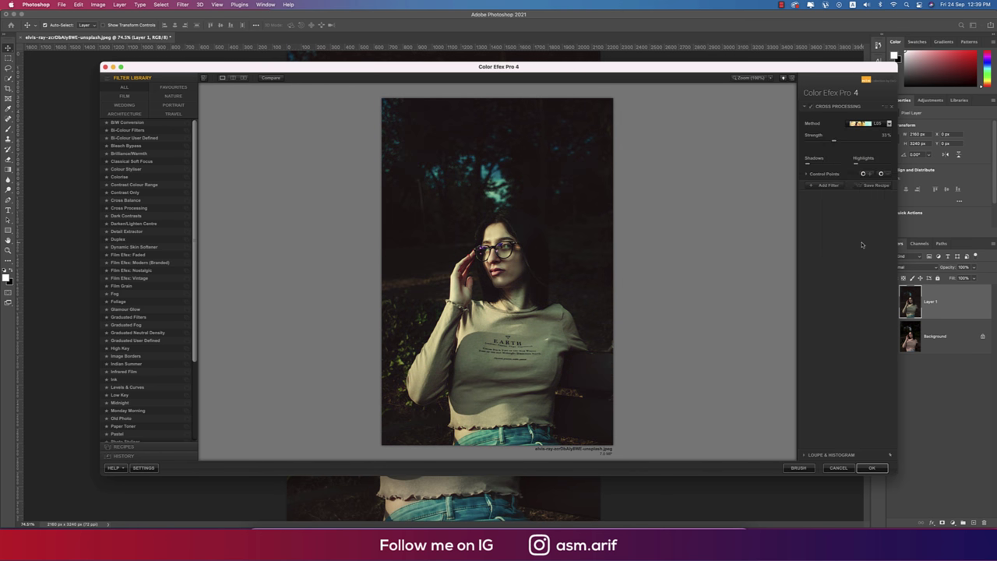
pyautogui.moveTo(834, 142); pyautogui.dragTo(826, 144)
pyautogui.click(873, 468)
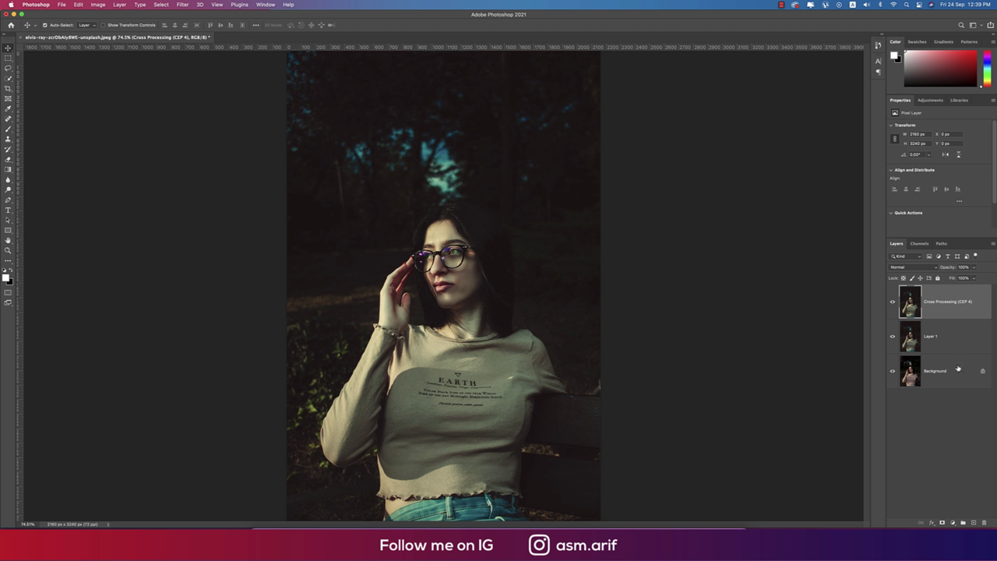
# Lower the cross-processing layer's opacity and compare it against the original photo.
pyautogui.moveTo(975, 270); pyautogui.dragTo(964, 279)
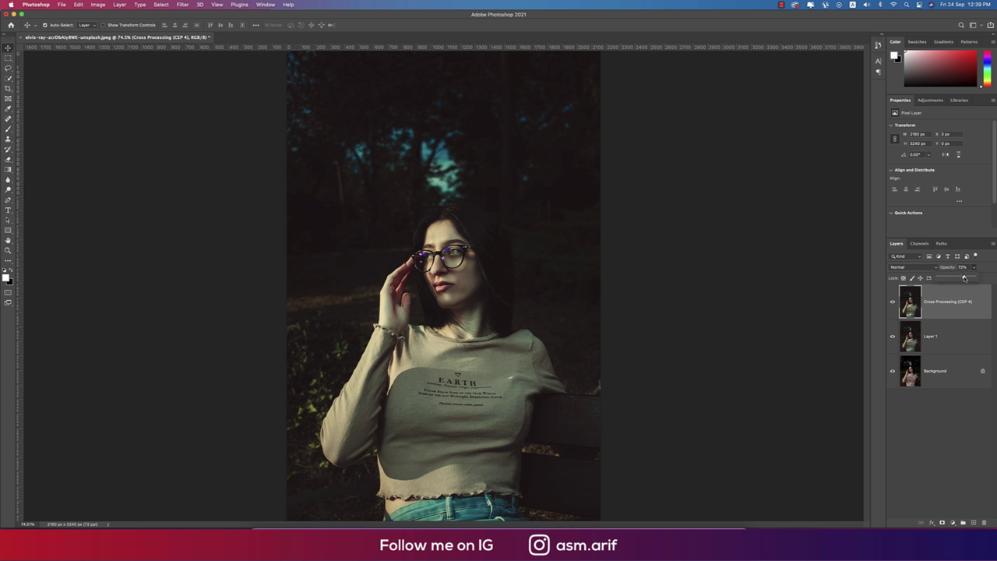
pyautogui.keyDown('alt'); pyautogui.click(892, 371); pyautogui.keyUp('alt')
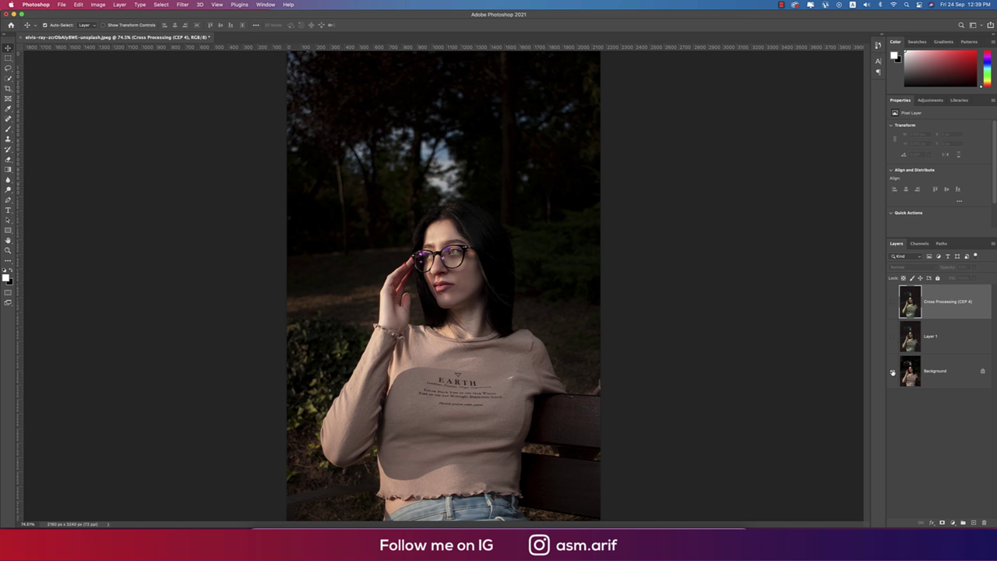
pyautogui.keyDown('alt'); pyautogui.click(892, 372); pyautogui.keyUp('alt')
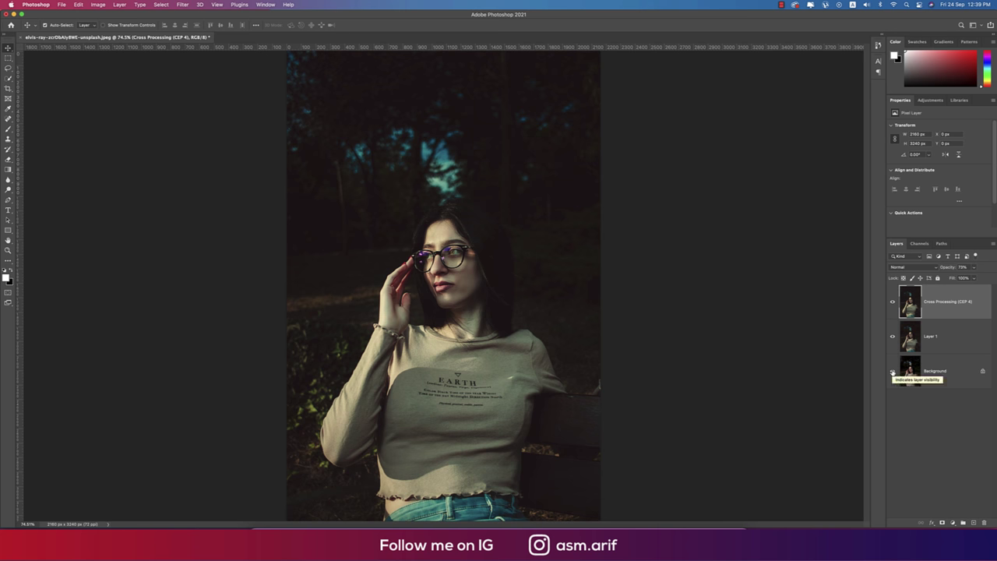
# Add a Curves adjustment that pulls shadows down and lifts highlights, then add empty Layer 2.
pyautogui.click(953, 522)
pyautogui.click(953, 390)
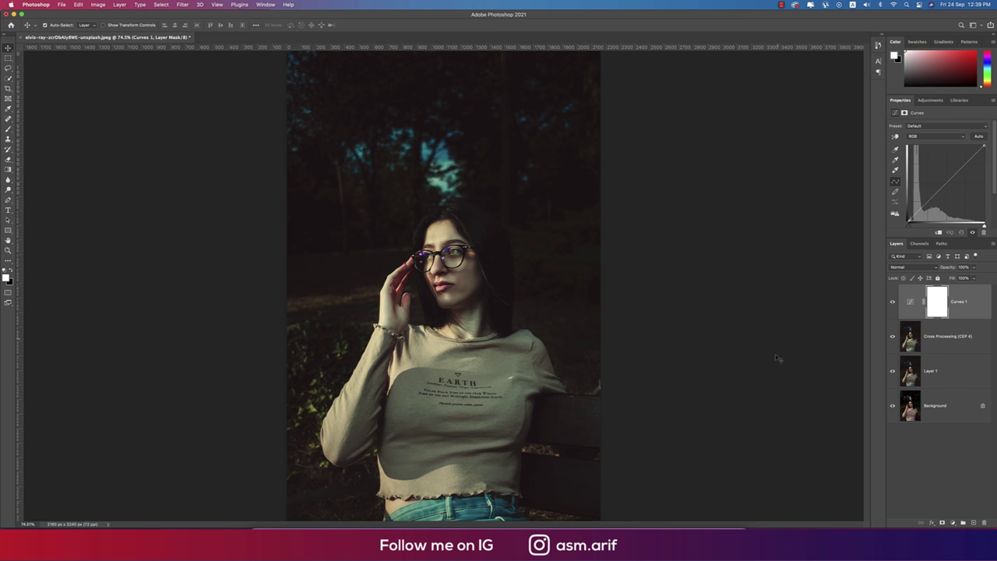
pyautogui.moveTo(908, 220); pyautogui.dragTo(910, 220)
pyautogui.click(926, 203)
pyautogui.moveTo(926, 201); pyautogui.dragTo(926, 205)
pyautogui.click(961, 172)
pyautogui.moveTo(960, 172); pyautogui.dragTo(959, 168)
pyautogui.click(973, 522)
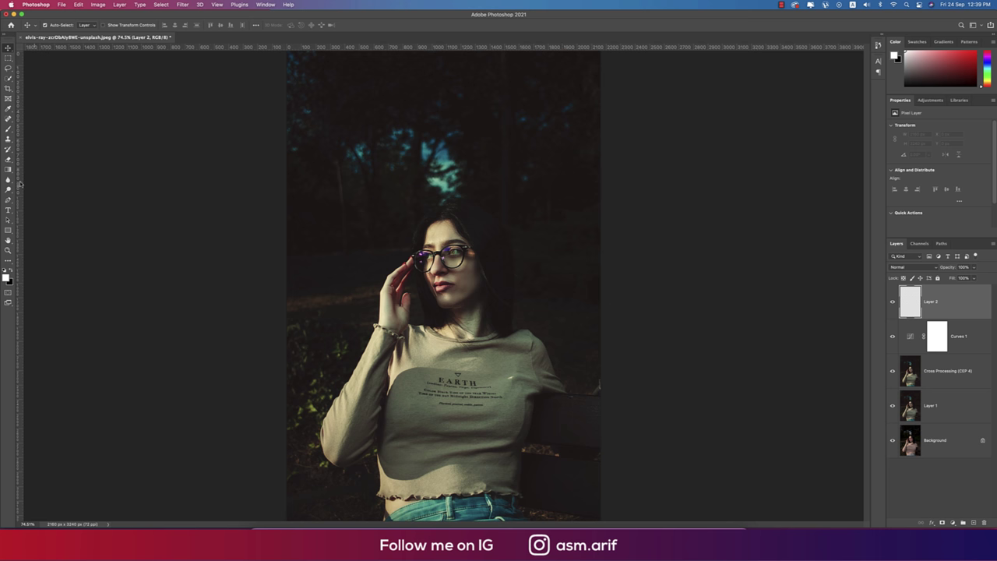
# Switch to the Brush tool with the Soft Round preset.
pyautogui.press('b')
pyautogui.rightClick(363, 138)
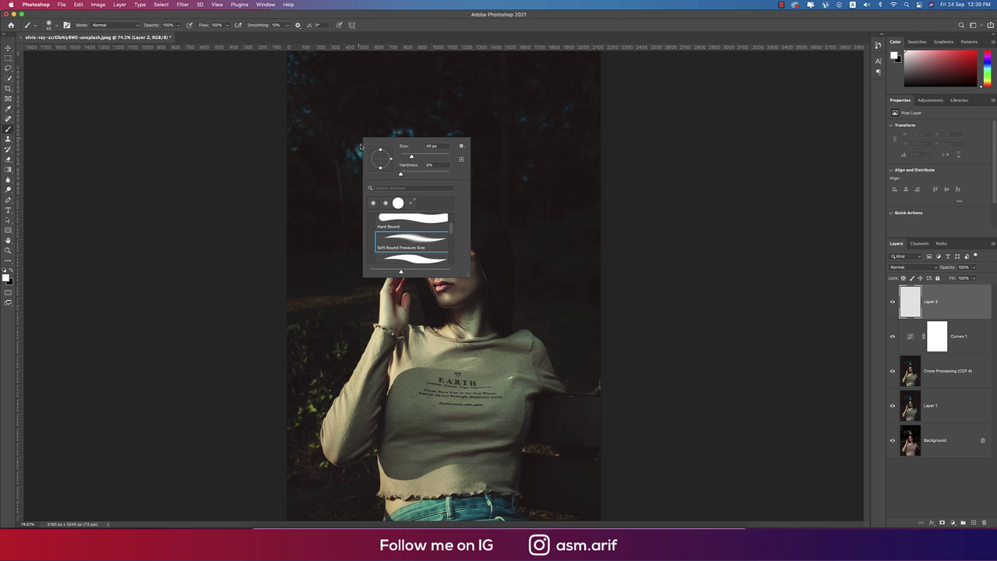
pyautogui.scroll(2, 443, 241)
pyautogui.click(418, 232)
pyautogui.click(500, 30)
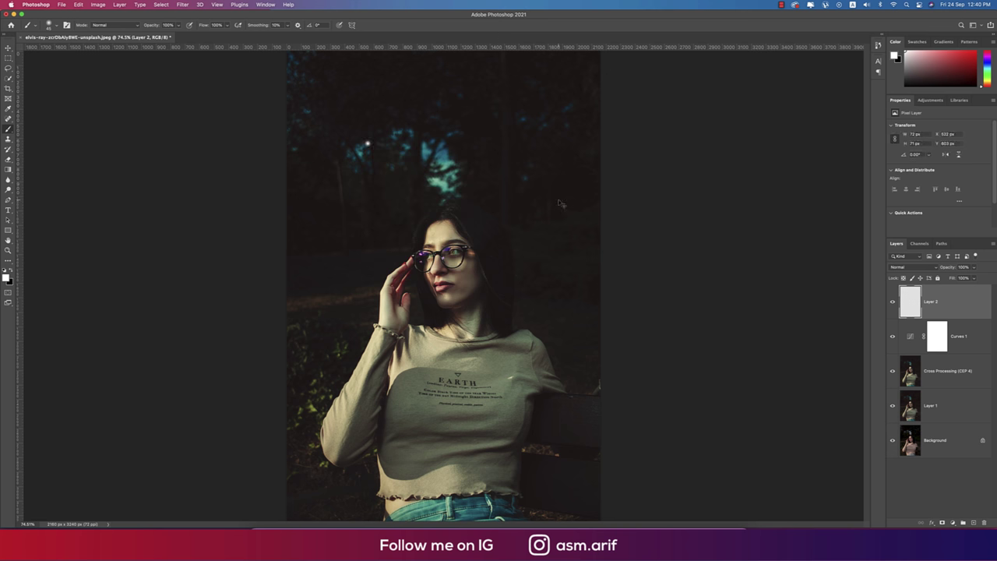
# Scale the white dot into a large glow and move it to the left edge.
pyautogui.press('super+t')
pyautogui.moveTo(373, 150); pyautogui.dragTo(680, 452)
pyautogui.moveTo(368, 169); pyautogui.dragTo(430, 142)
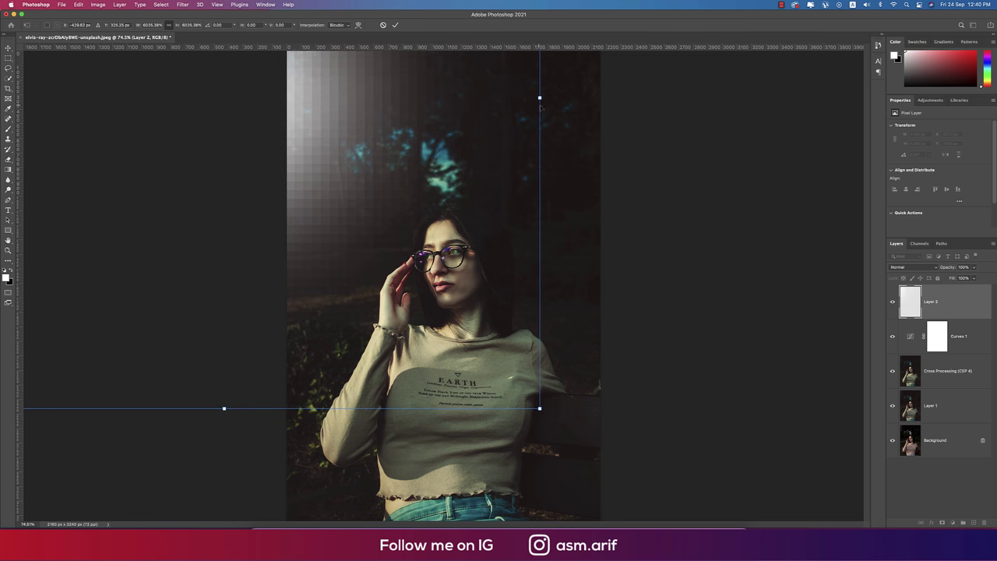
pyautogui.moveTo(540, 103); pyautogui.dragTo(391, 103)
pyautogui.press('Return')
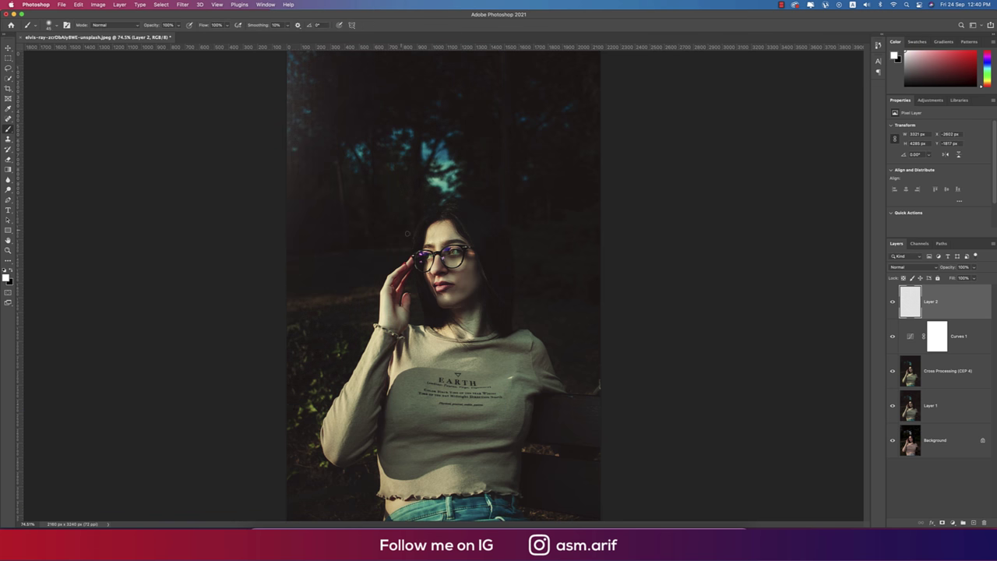
pyautogui.press('super+z')
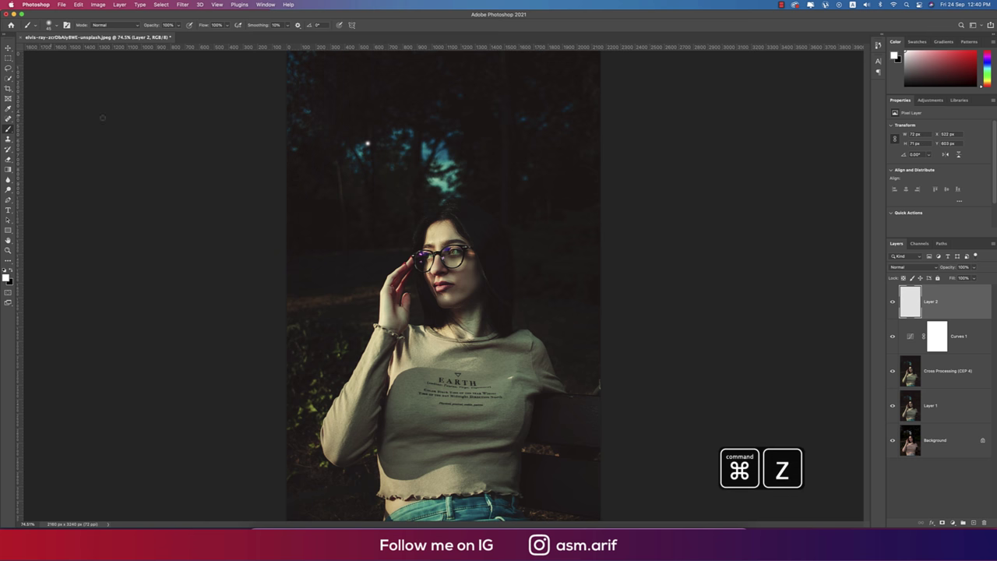
pyautogui.press('super+shift+z')
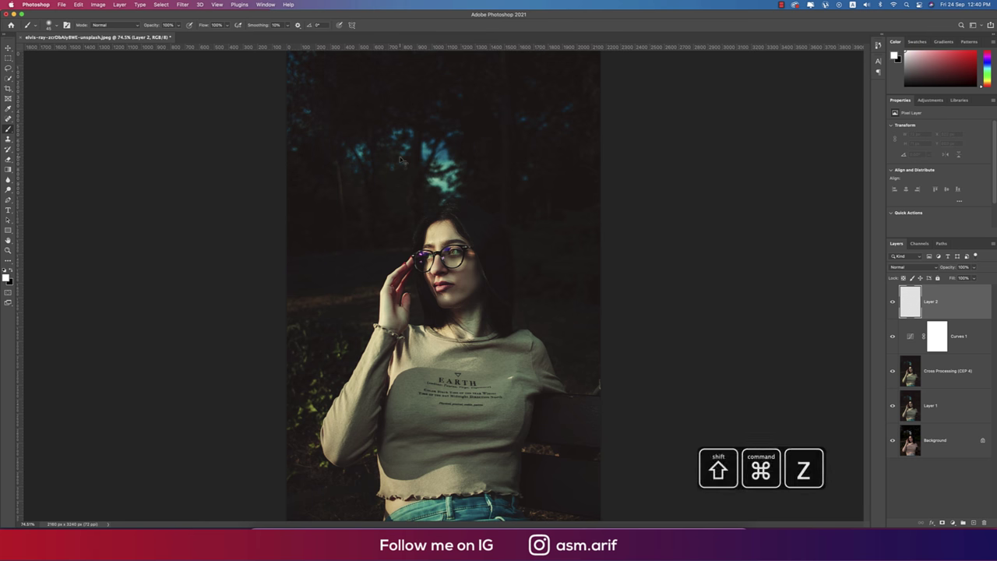
# Reposition the glow and enlarge it further along the portrait's left side.
pyautogui.press('v')
pyautogui.press('super+t')
pyautogui.moveTo(379, 112); pyautogui.dragTo(372, 288)
pyautogui.scroll(-3, 371, 288)
pyautogui.moveTo(461, 273); pyautogui.dragTo(496, 268)
pyautogui.moveTo(180, 276); pyautogui.dragTo(67, 272)
pyautogui.moveTo(455, 288); pyautogui.dragTo(460, 286)
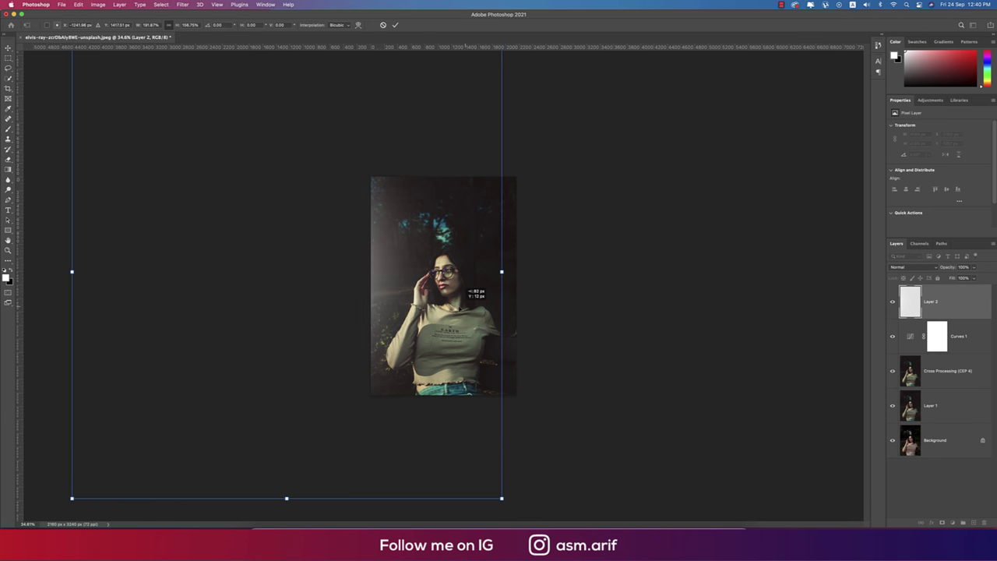
pyautogui.click(394, 25)
pyautogui.scroll(5, 536, 271)
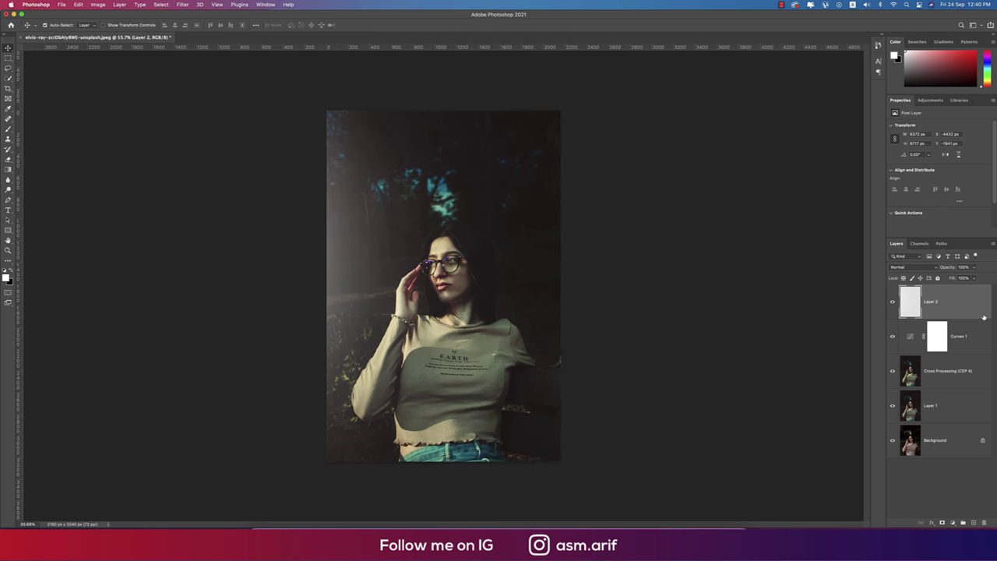
# Soften the glow with a Gaussian Blur of 20.4 pixels.
pyautogui.click(184, 4)
pyautogui.moveTo(234, 105)
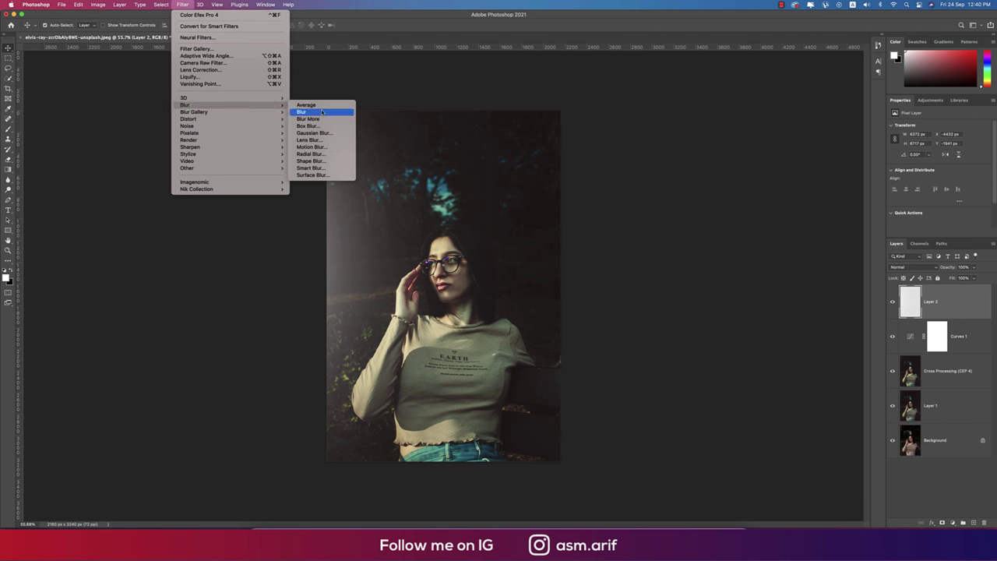
pyautogui.click(315, 133)
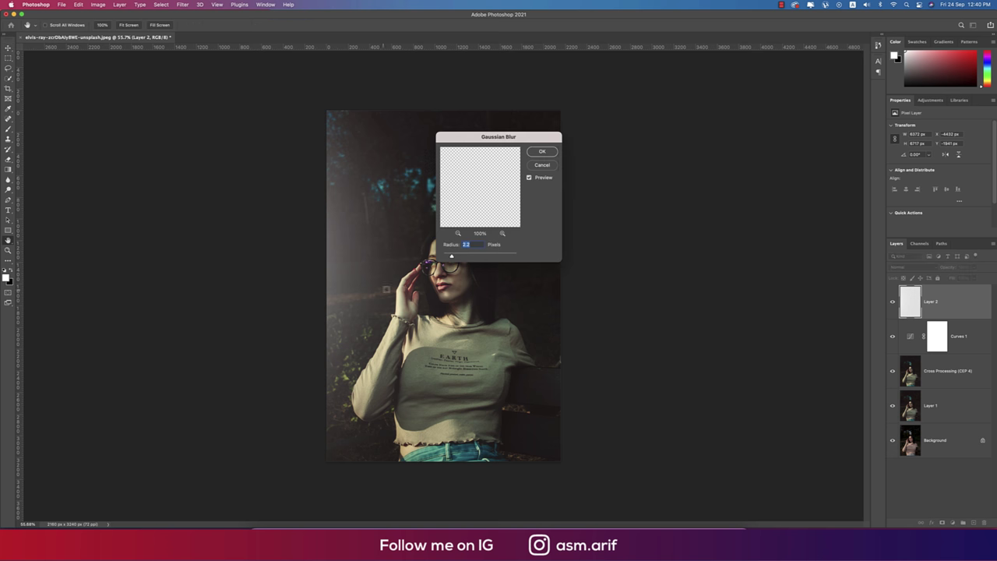
pyautogui.click(475, 256)
pyautogui.click(547, 154)
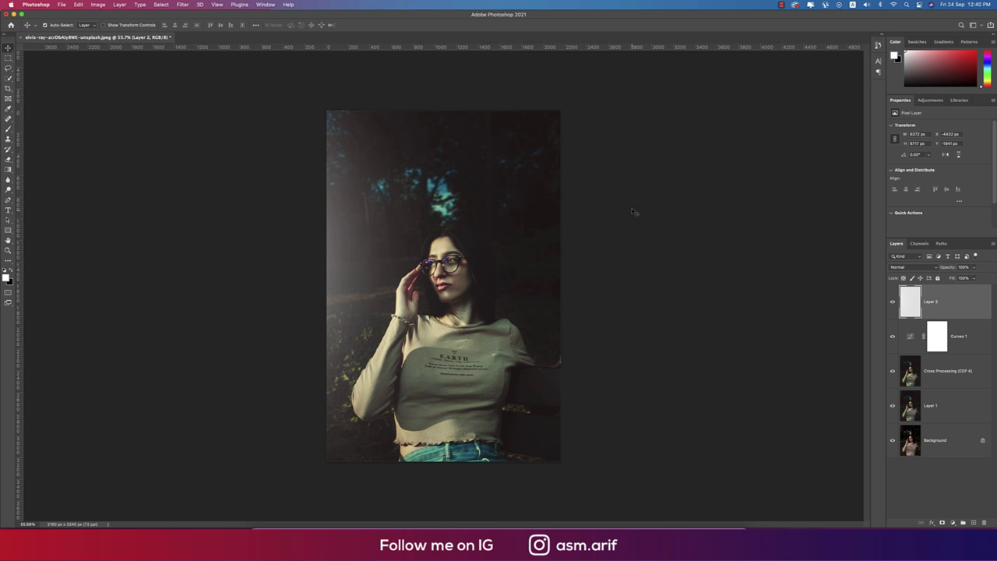
pyautogui.click(951, 522)
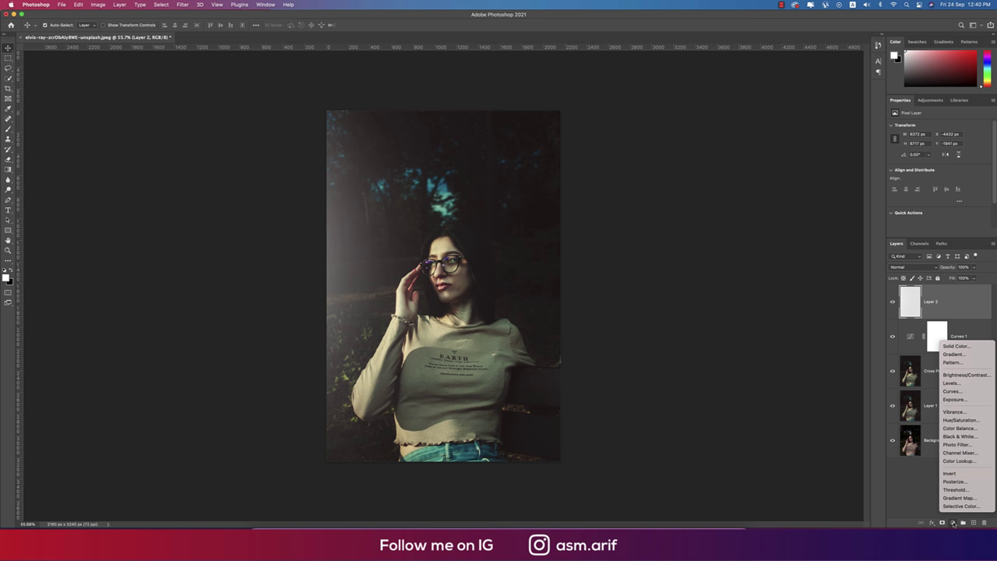
# Add a Levels adjustment with gamma 0.93 to slightly darken the midtones.
pyautogui.click(956, 386)
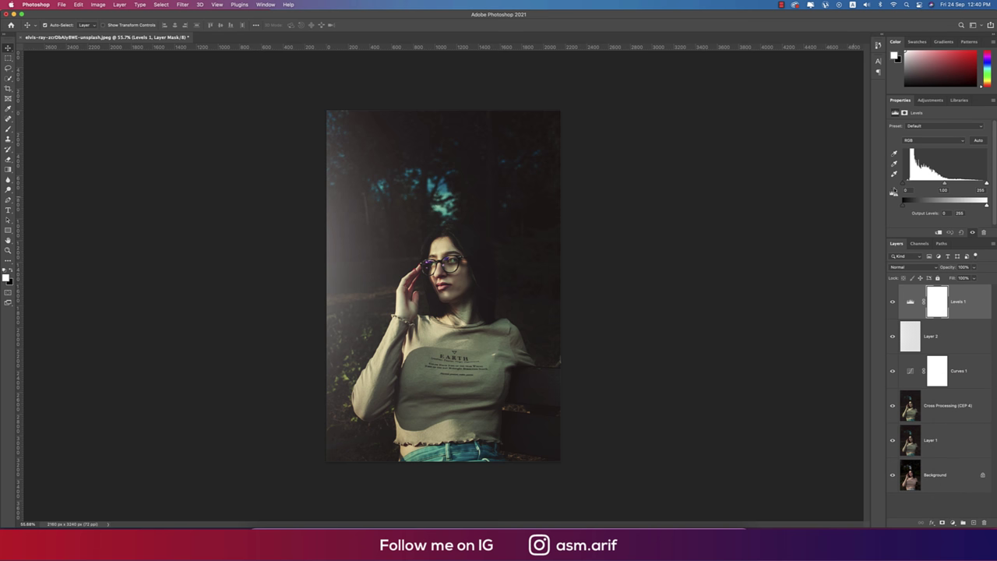
pyautogui.moveTo(944, 183); pyautogui.dragTo(946, 185)
pyautogui.click(971, 305)
# Add a Photo Filter with pale yellow colour ffec92 at 25% density.
pyautogui.click(951, 522)
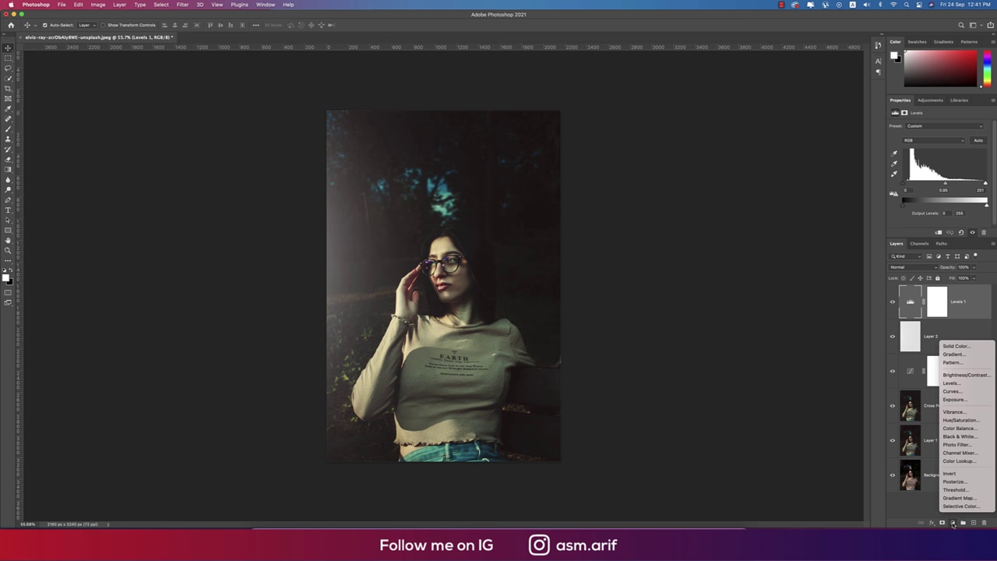
pyautogui.click(954, 444)
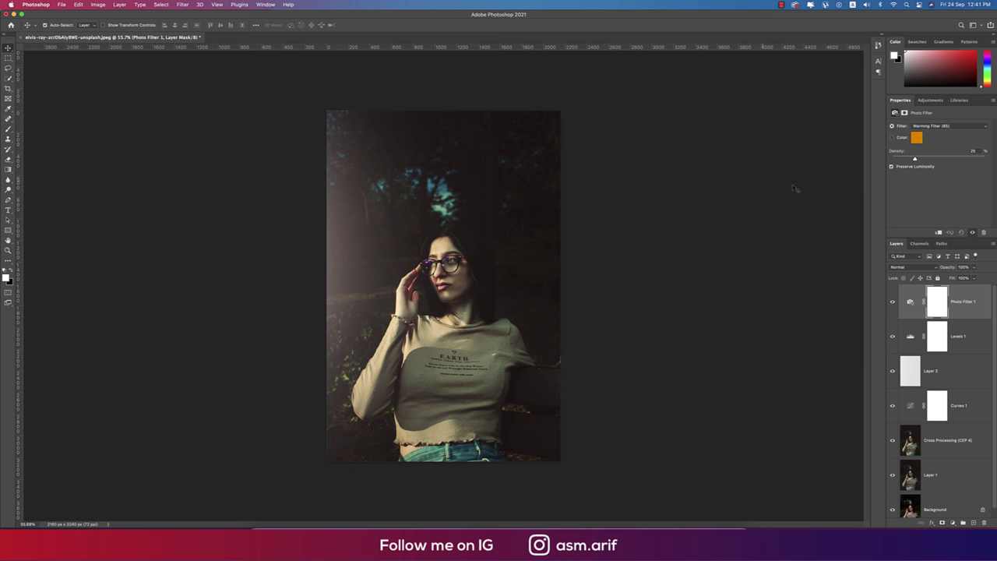
pyautogui.click(916, 140)
pyautogui.write('ffec92')
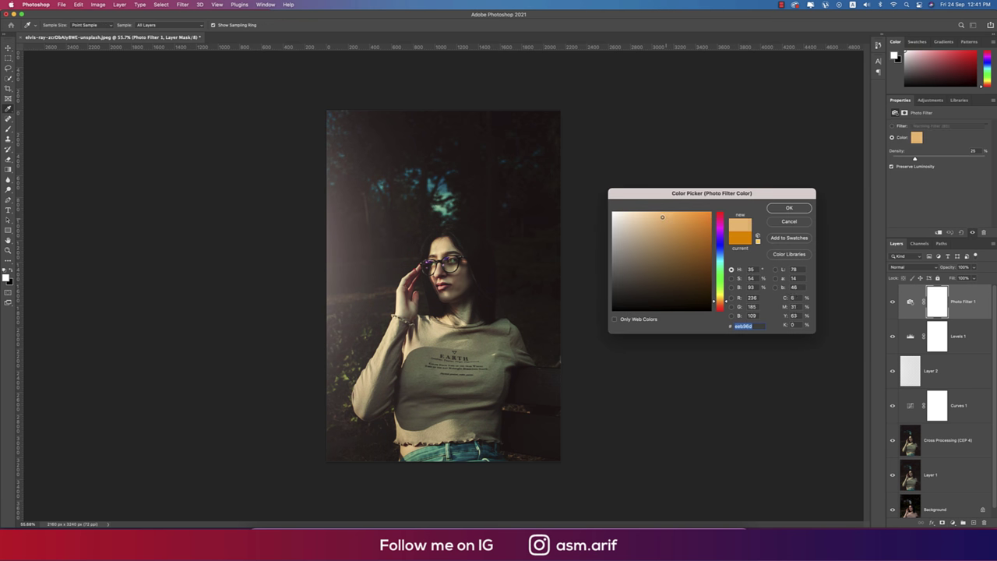
pyautogui.click(789, 208)
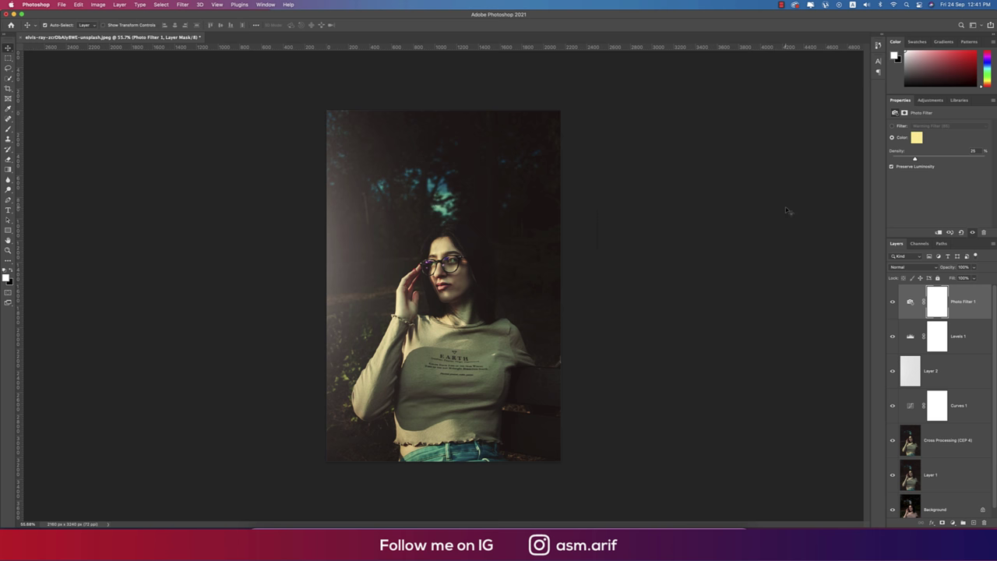
pyautogui.keyDown('alt'); pyautogui.click(892, 510); pyautogui.keyUp('alt')
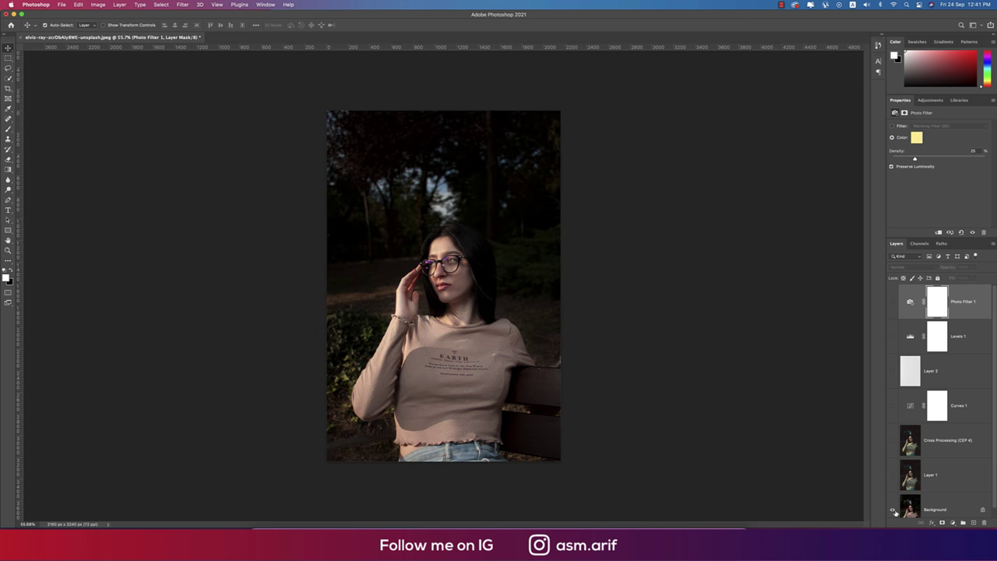
pyautogui.keyDown('alt'); pyautogui.click(893, 509); pyautogui.keyUp('alt')
pyautogui.scroll(5, 736, 425)
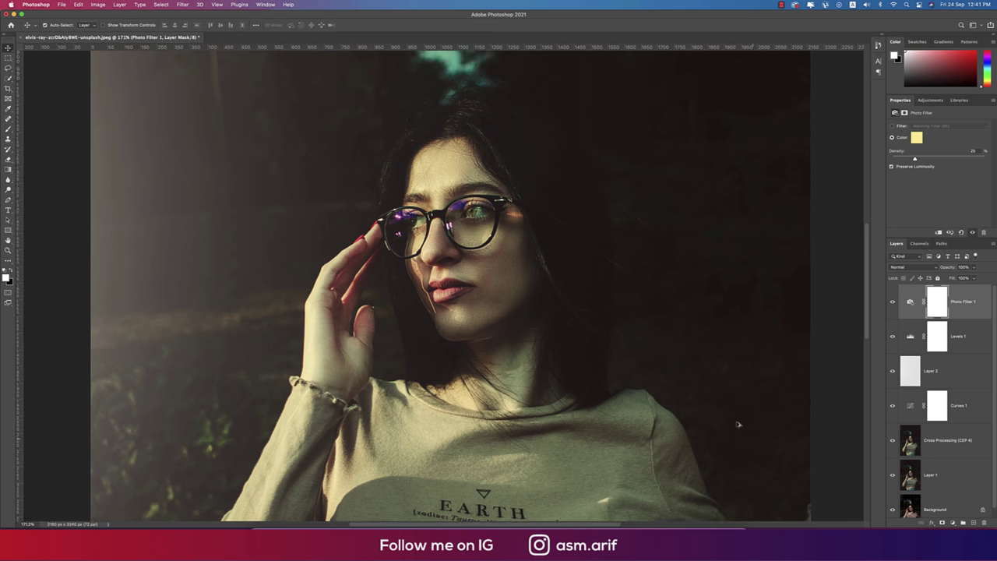
pyautogui.scroll(-5, 738, 425)
pyautogui.scroll(3, 738, 425)
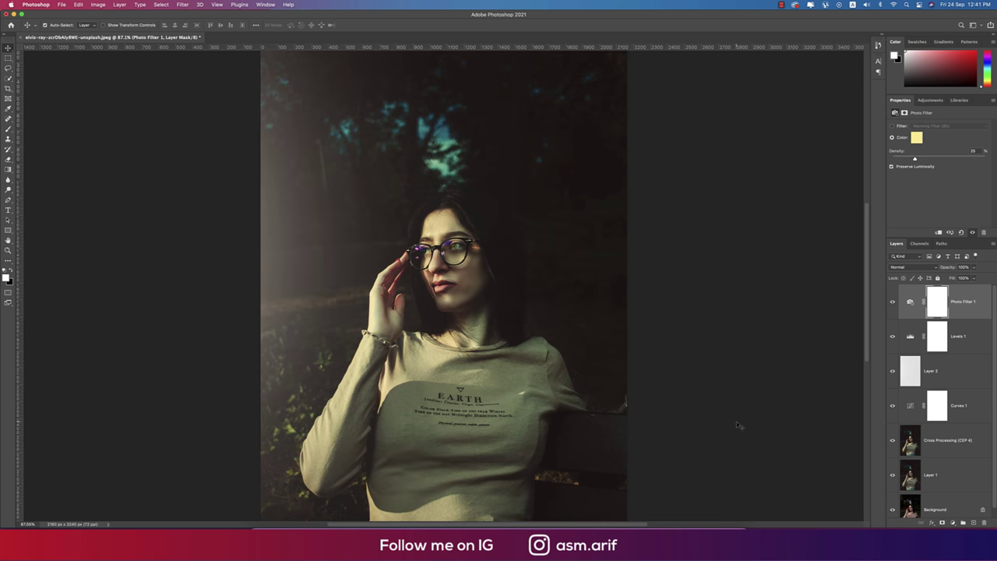
pyautogui.scroll(-3, 738, 425)
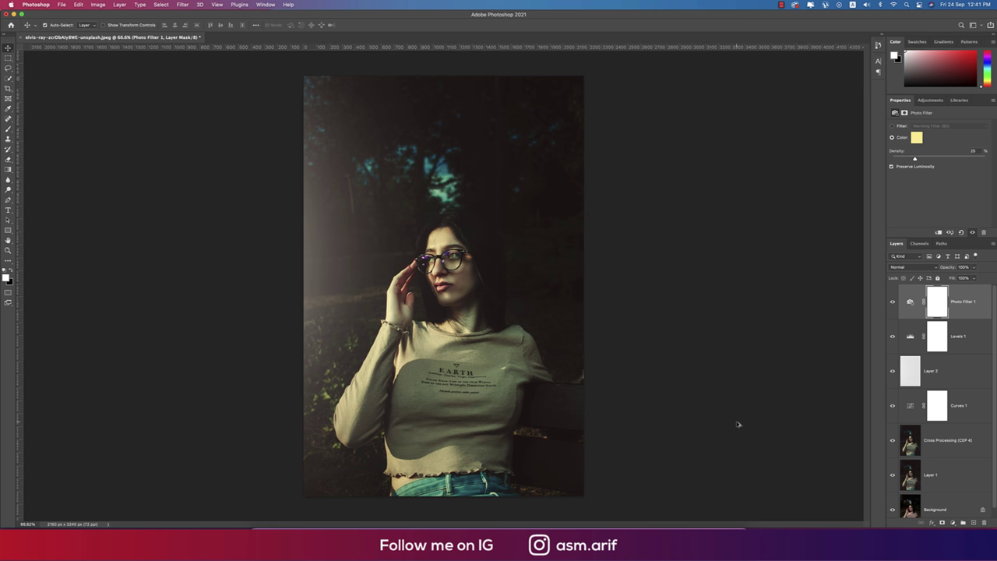
pyautogui.scroll(-1, 738, 425)
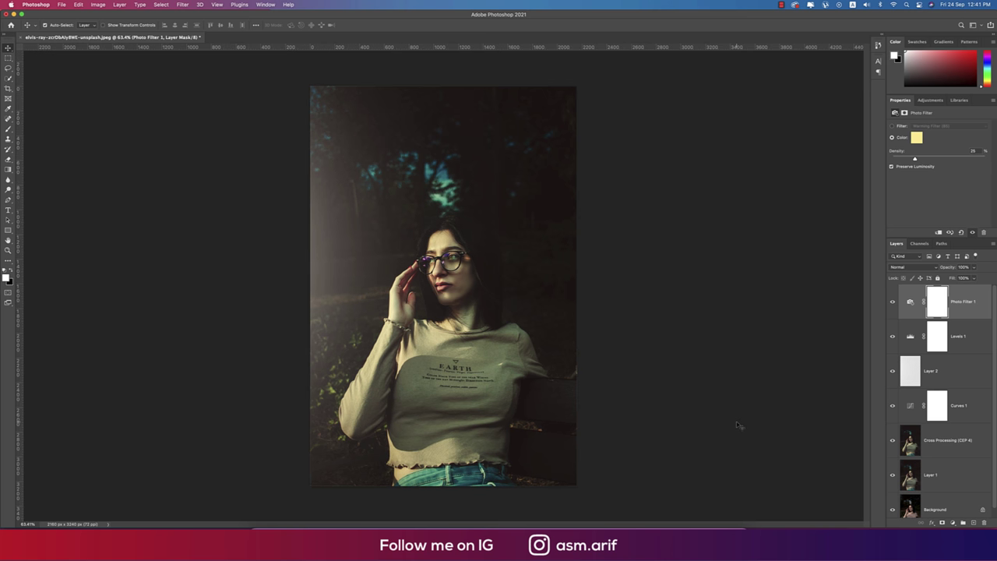